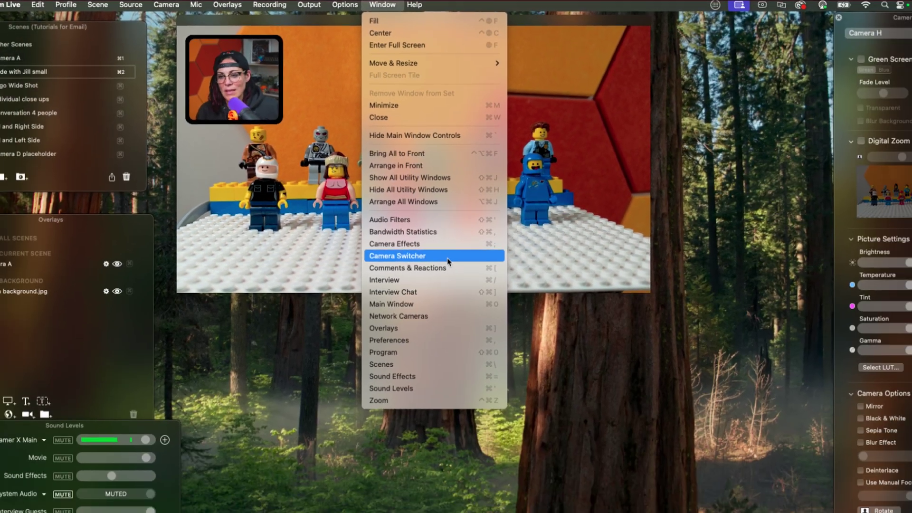
# Bring up the Camera Switcher window beside the live preview, listing Cameras A through M
pyautogui.click(529, 454)
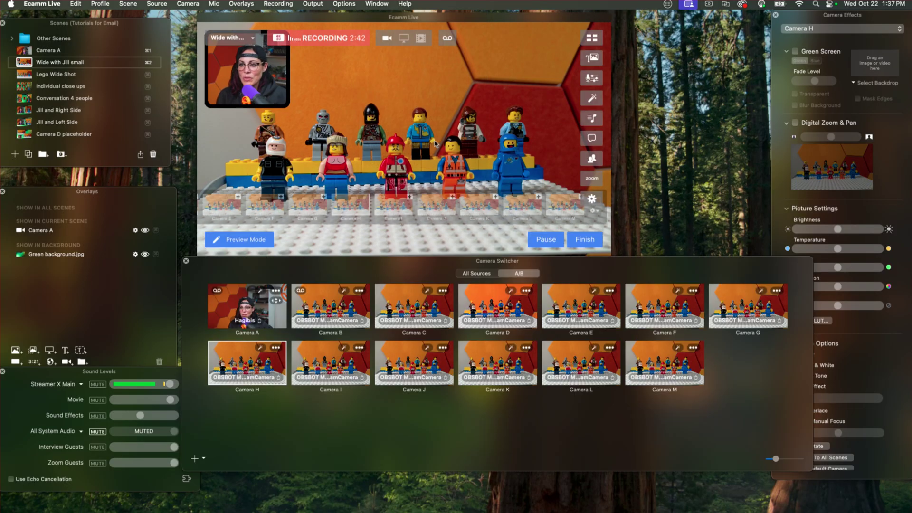
pyautogui.moveTo(448, 108)
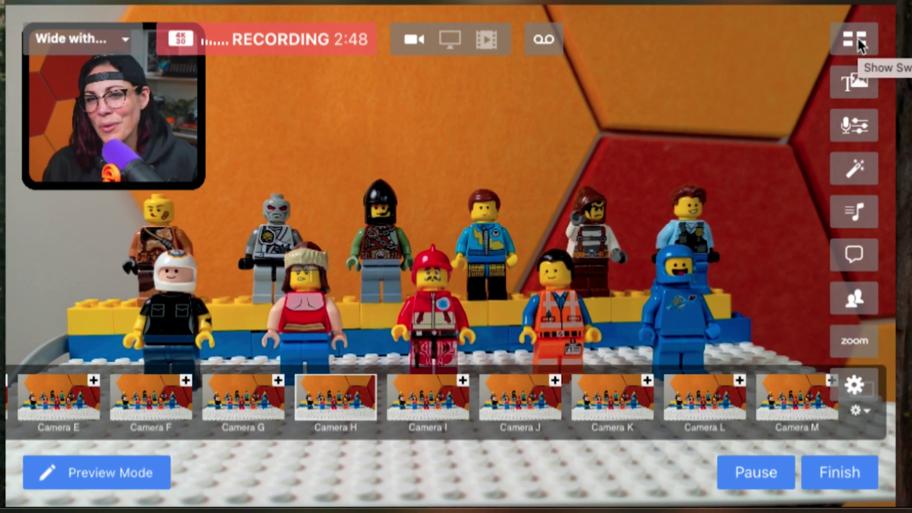
pyautogui.click(857, 41)
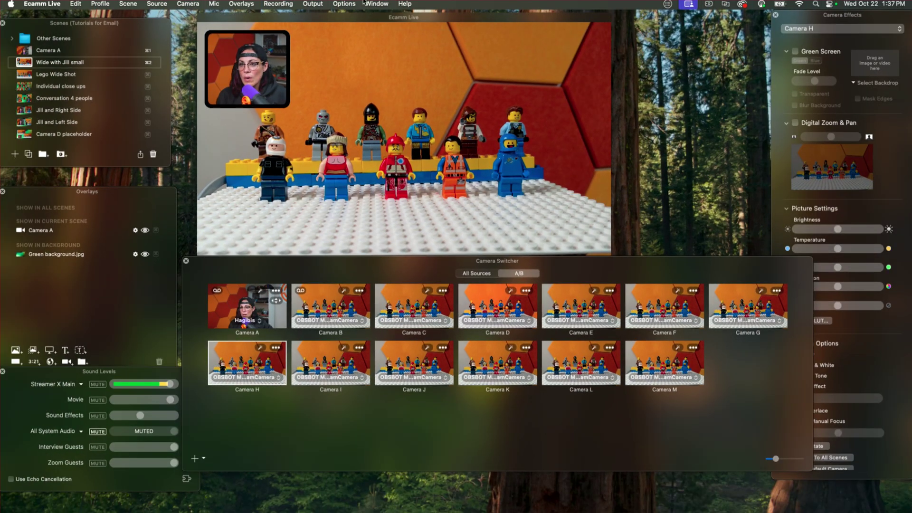
pyautogui.click(376, 3)
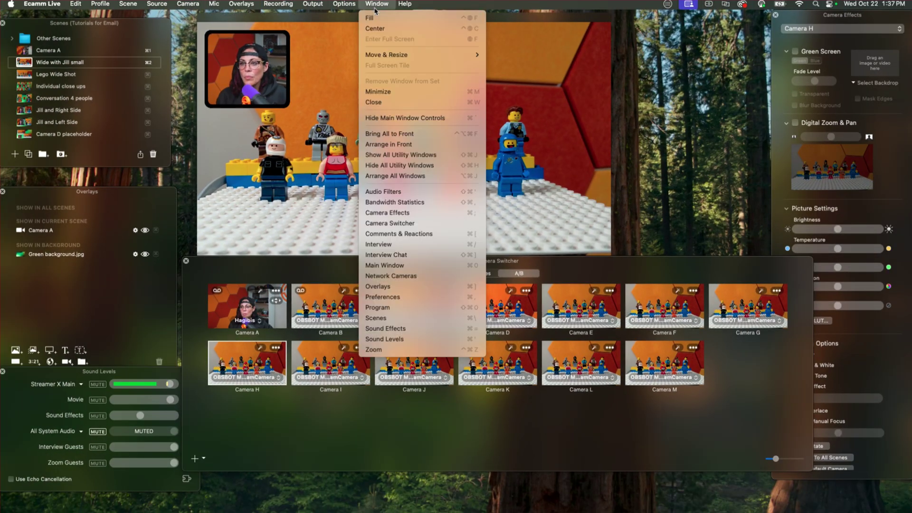
pyautogui.click(387, 212)
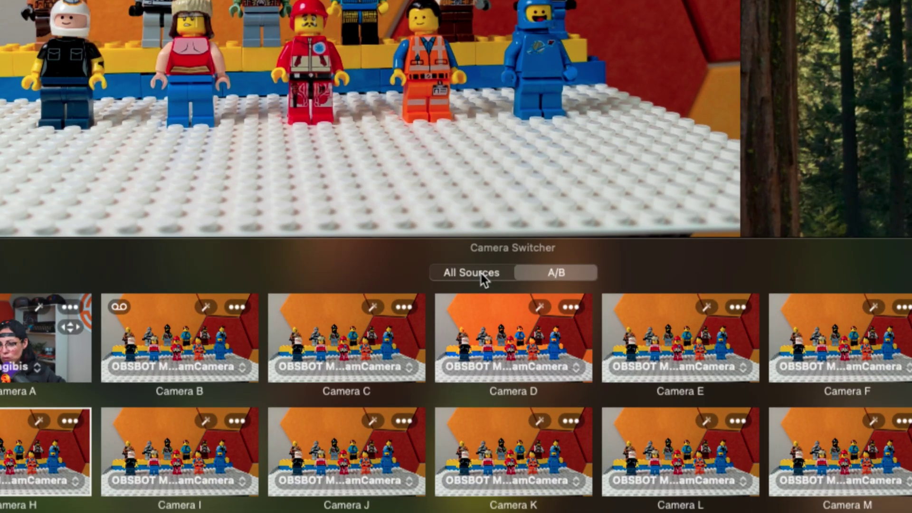
pyautogui.click(483, 274)
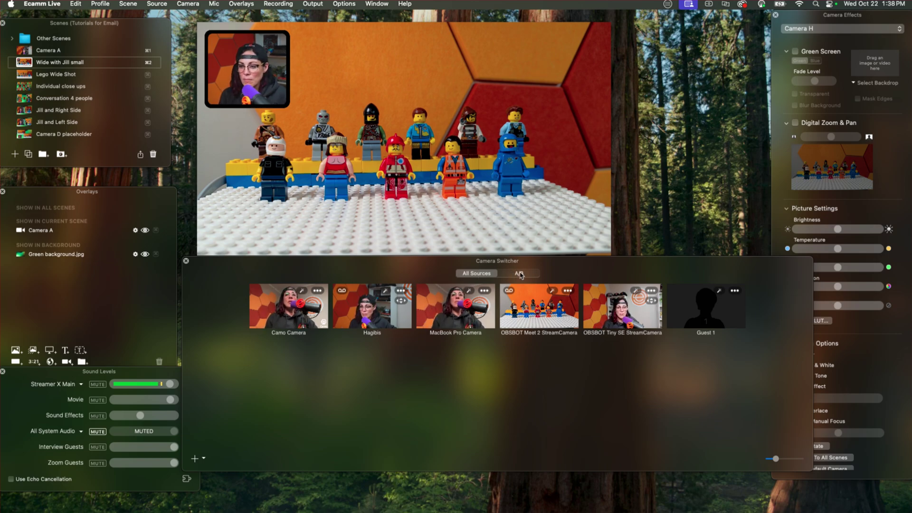
pyautogui.click(520, 274)
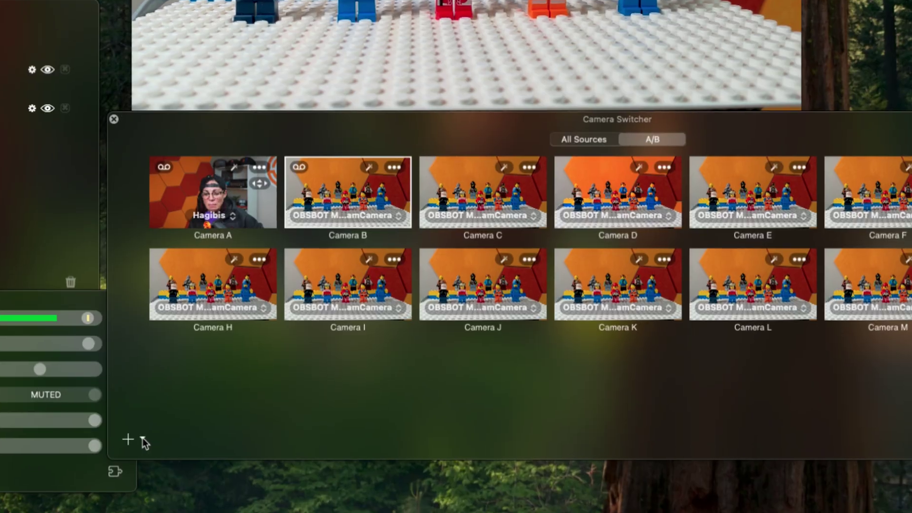
# Add placeholder Camera N and set its source to the OBSBOT Meet 2 StreamCamera
pyautogui.click(185, 454)
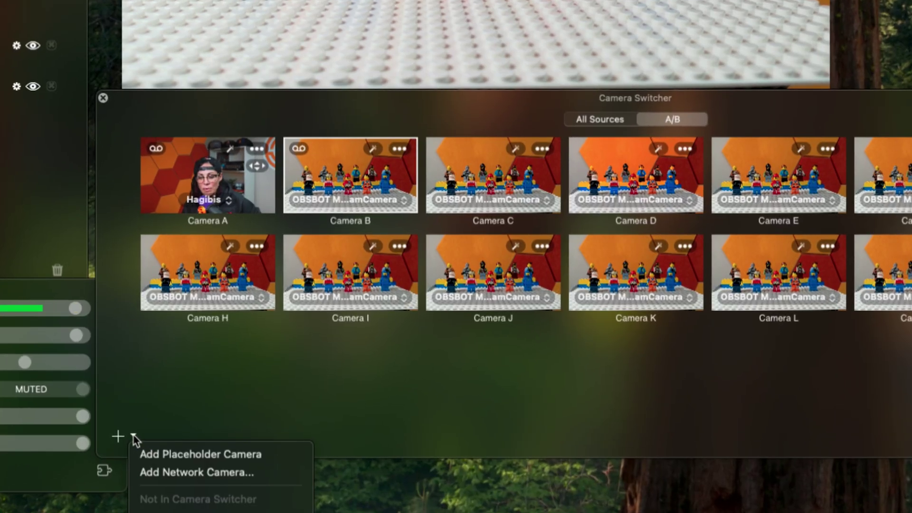
pyautogui.click(169, 455)
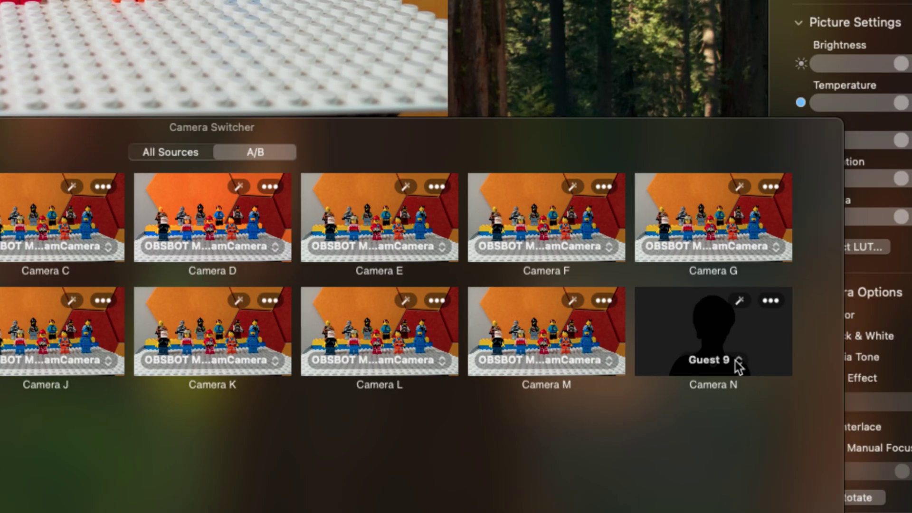
pyautogui.click(742, 363)
pyautogui.moveTo(749, 189)
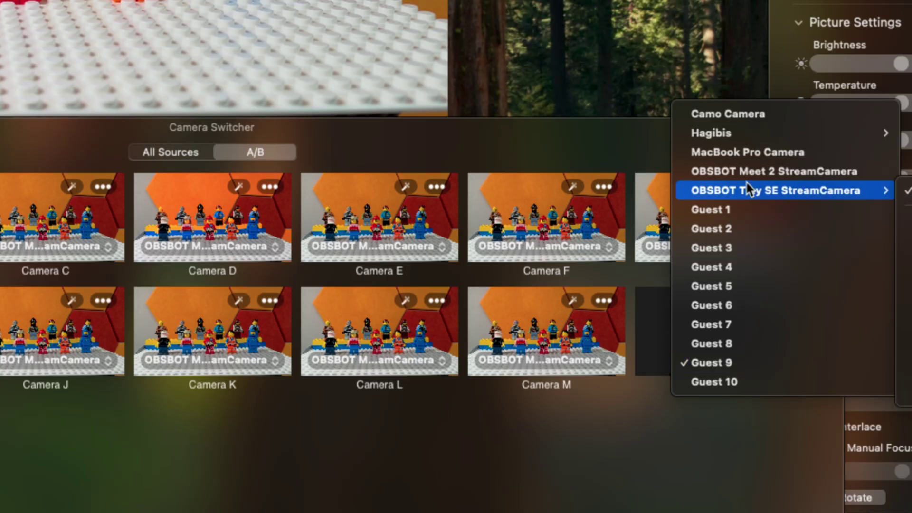
pyautogui.moveTo(749, 141)
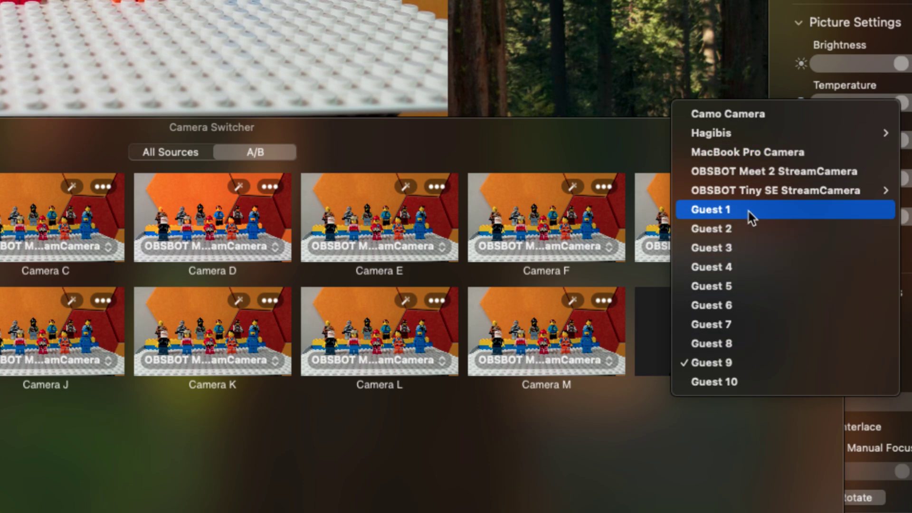
pyautogui.click(787, 175)
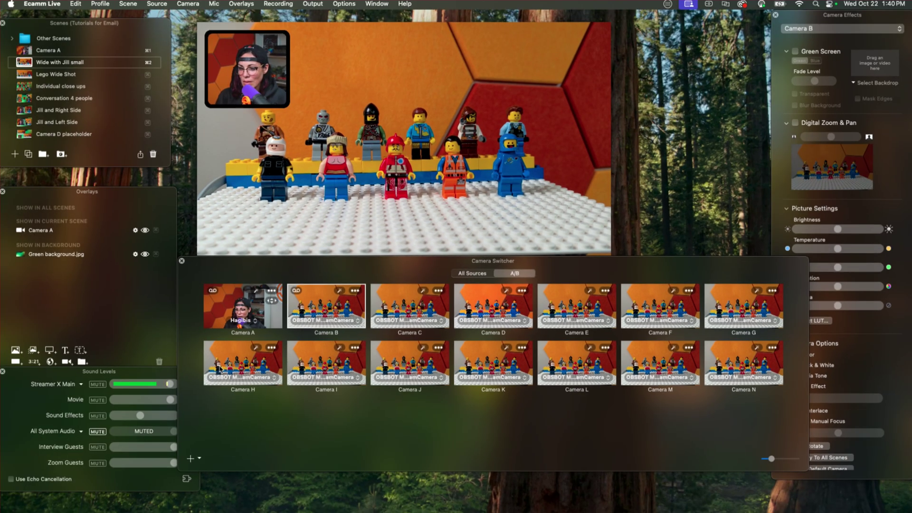
# Toggle Camera A's overlay off and on, then switch to the Lego Wide Shot scene
pyautogui.click(507, 290)
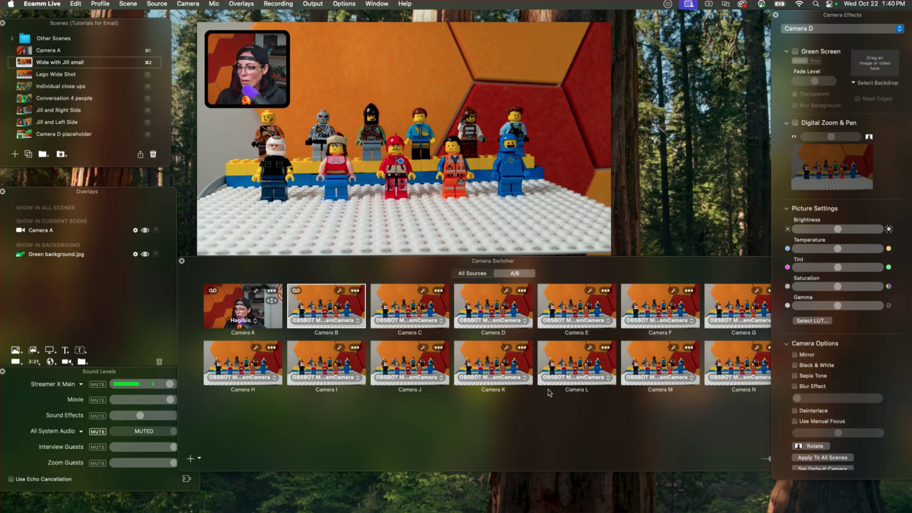
pyautogui.click(542, 425)
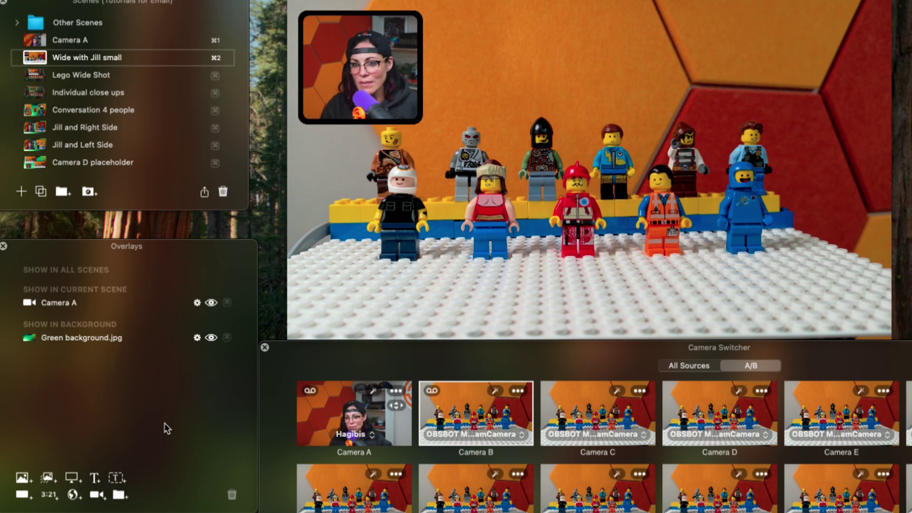
pyautogui.moveTo(611, 112)
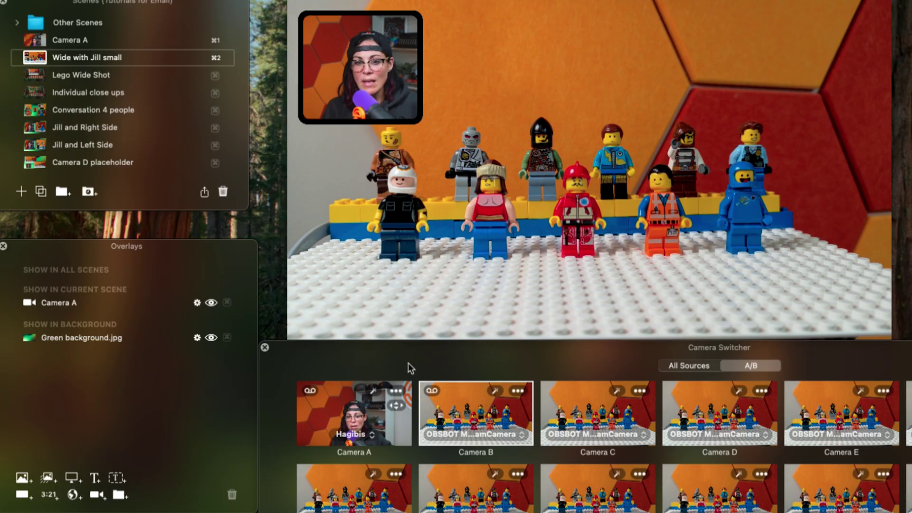
pyautogui.click(210, 303)
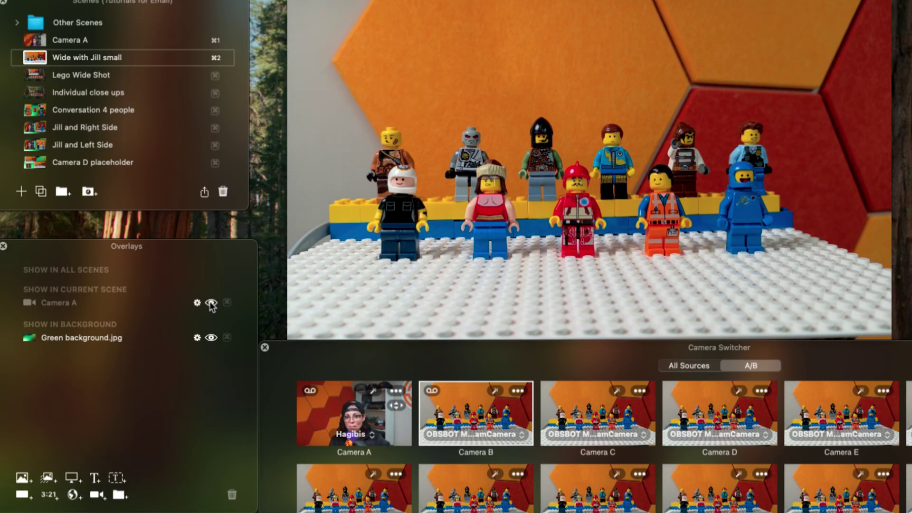
pyautogui.click(210, 303)
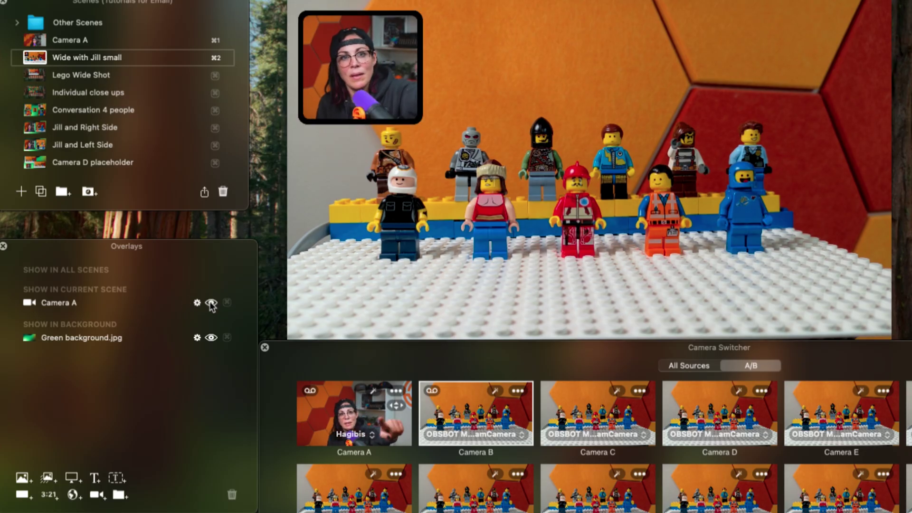
pyautogui.click(35, 76)
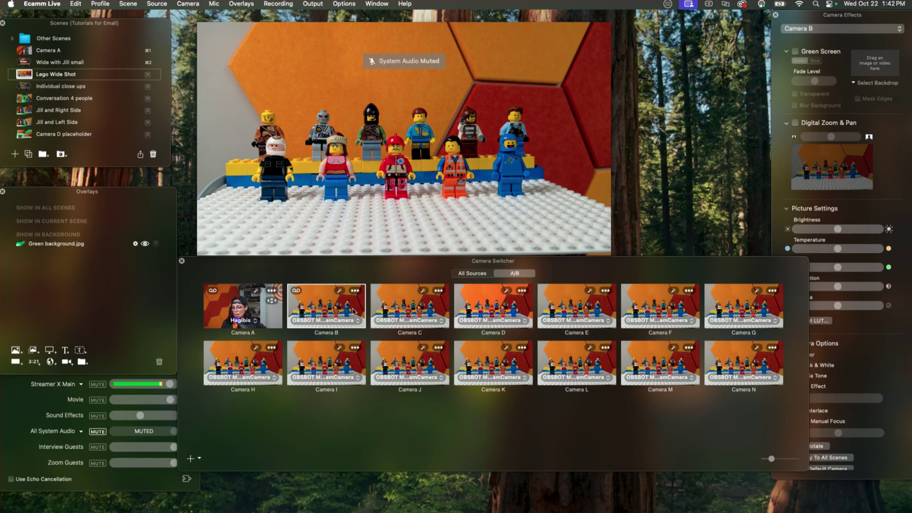
# Select Camera B and trial the Mirror and Black & White effects, reverting both
pyautogui.click(242, 313)
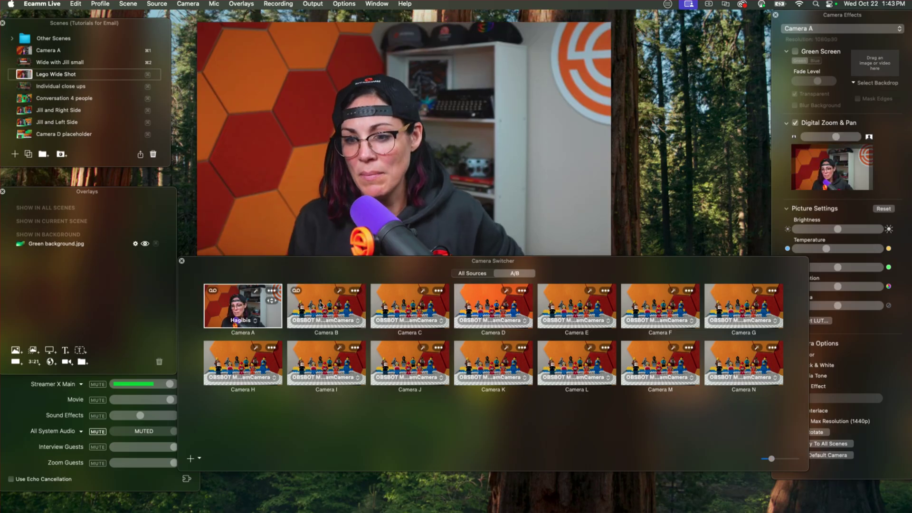
pyautogui.click(320, 304)
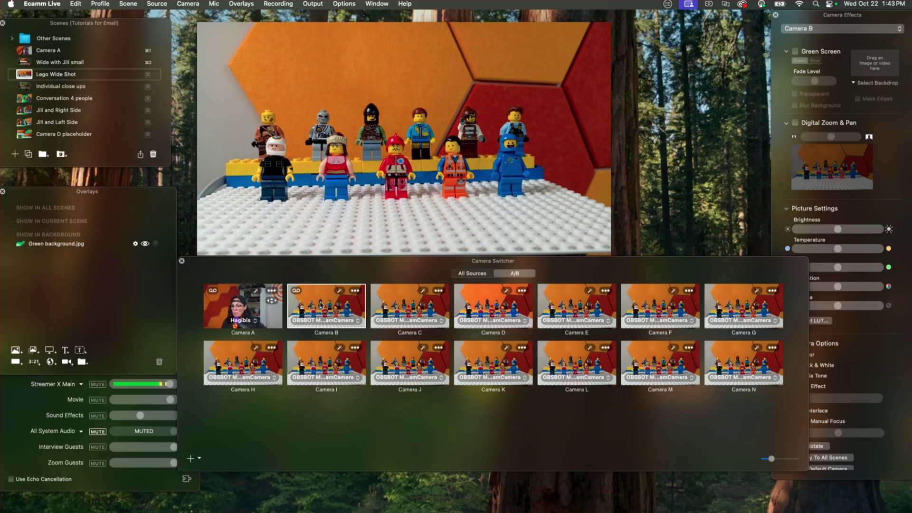
pyautogui.click(900, 178)
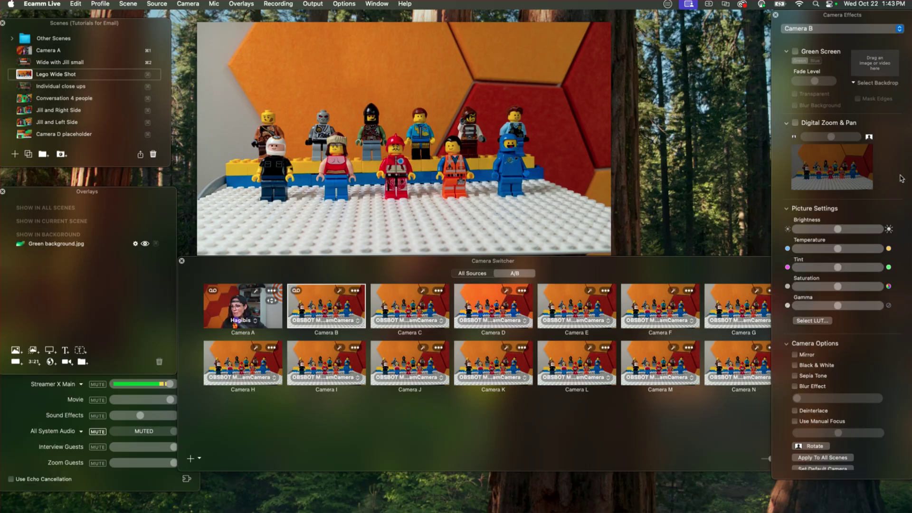
pyautogui.click(794, 354)
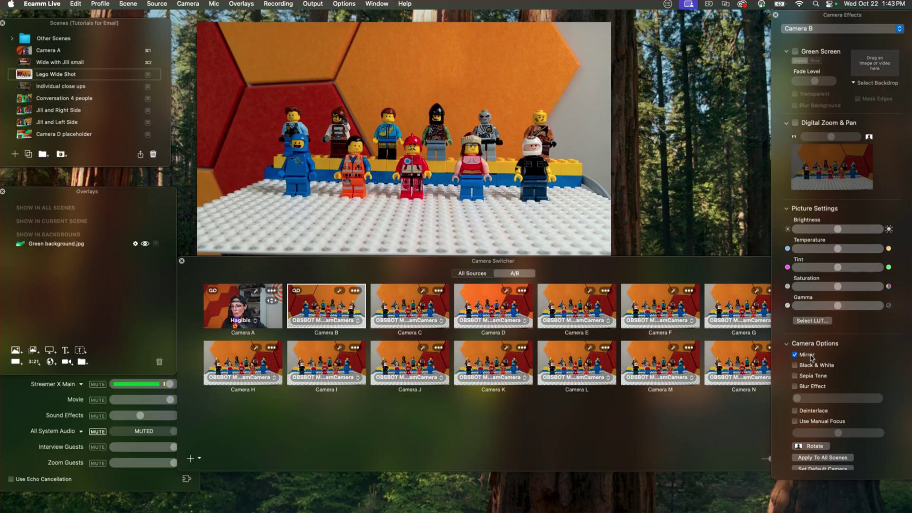
pyautogui.click(811, 357)
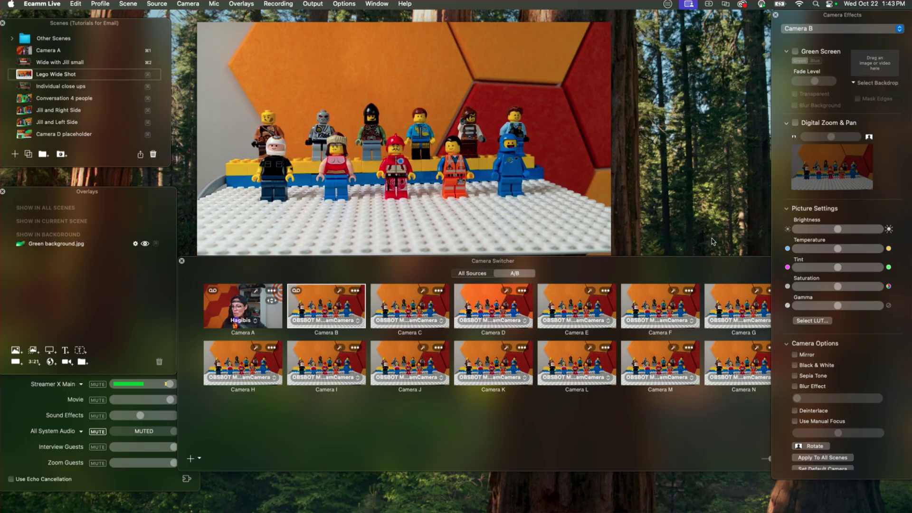
pyautogui.click(814, 368)
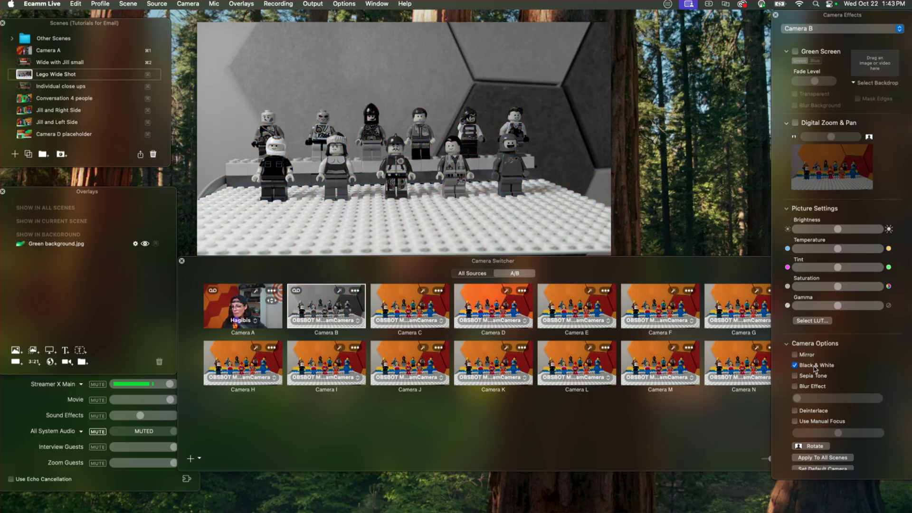
pyautogui.click(815, 368)
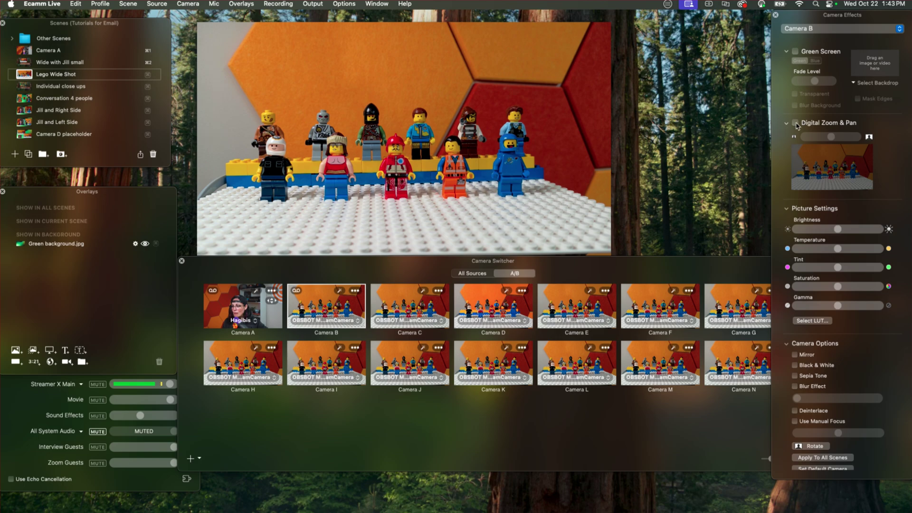
# Enable Digital Zoom & Pan on Camera B and zoom closer on the minifigures
pyautogui.click(796, 124)
pyautogui.moveTo(830, 137); pyautogui.dragTo(838, 169)
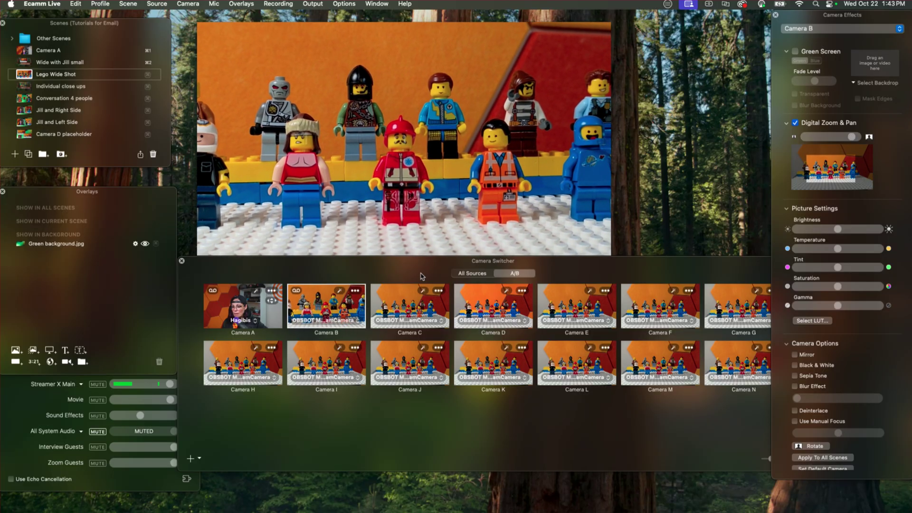
pyautogui.moveTo(383, 134)
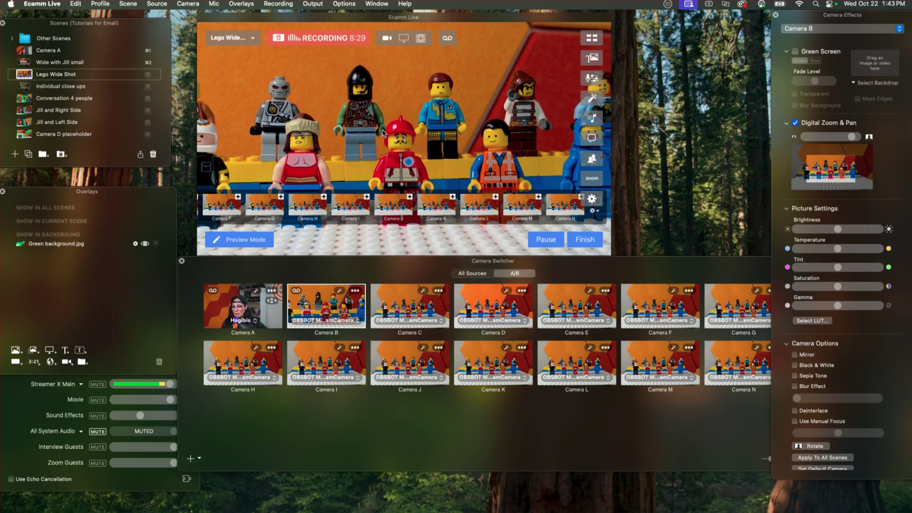
# Cycle the output through Cameras C, B and A, then choose the wide scene with the small presenter inset
pyautogui.click(406, 307)
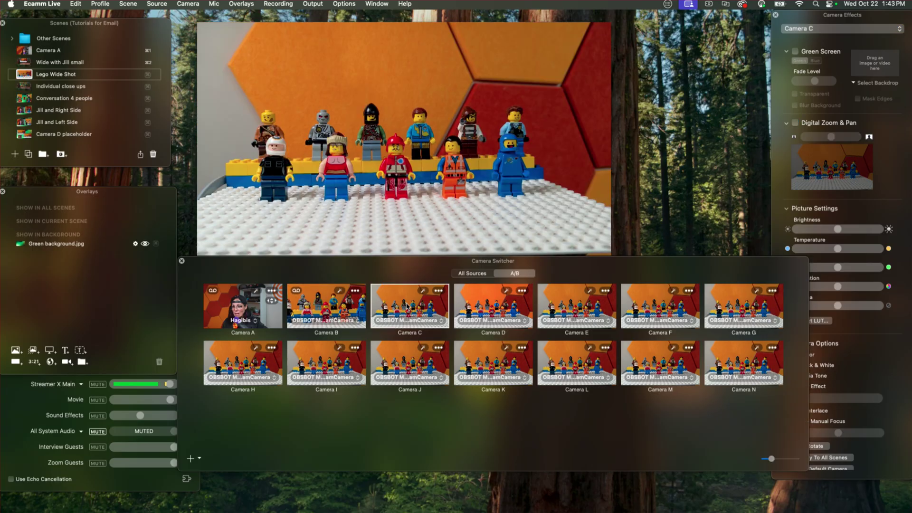
pyautogui.click(333, 306)
pyautogui.click(401, 315)
pyautogui.click(335, 315)
pyautogui.click(266, 312)
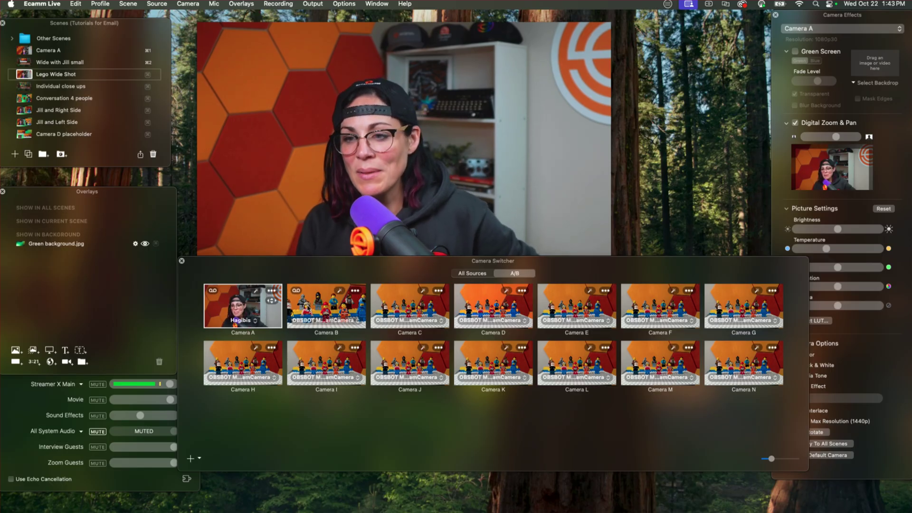
pyautogui.click(25, 63)
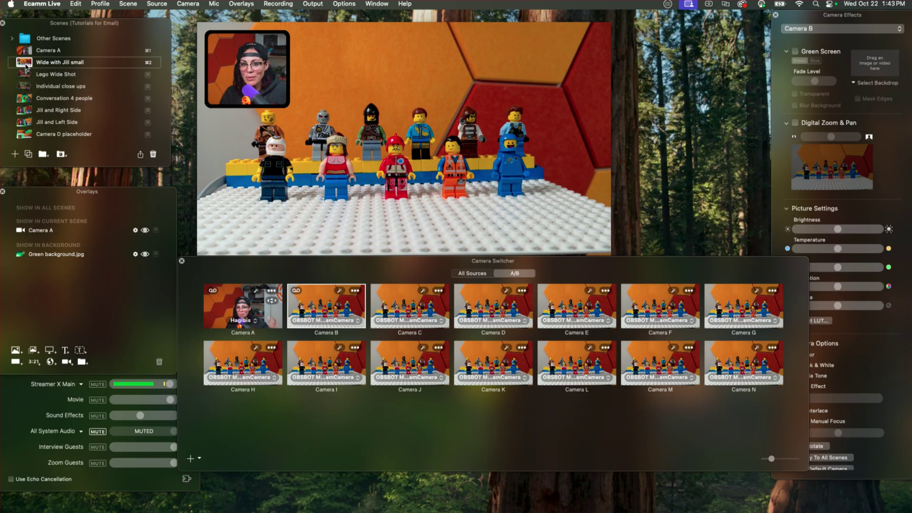
# Open the Individual close ups scene and toggle its green background off and on
pyautogui.click(29, 86)
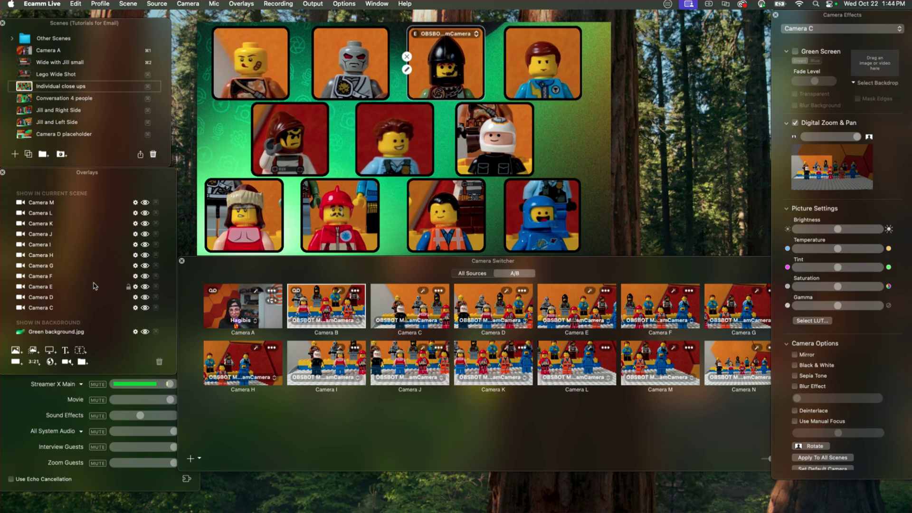
pyautogui.click(145, 332)
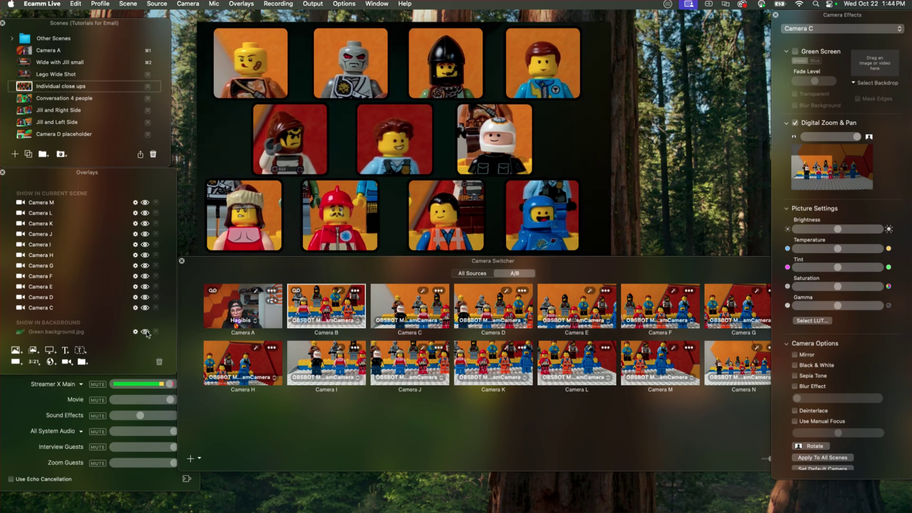
pyautogui.click(145, 332)
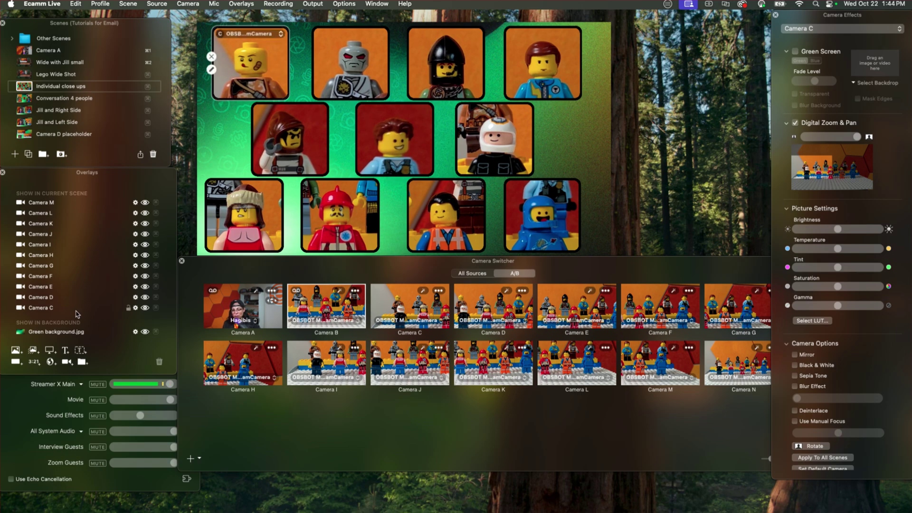
pyautogui.scroll(1, 77, 314)
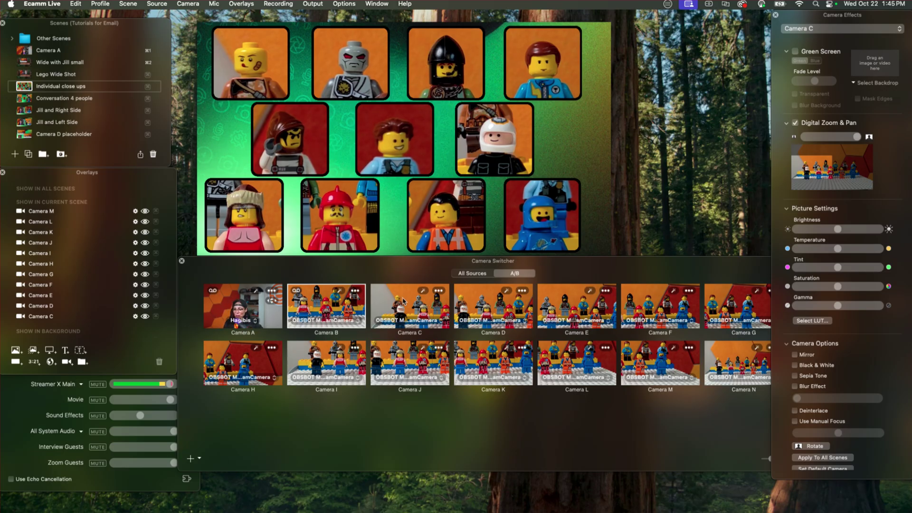
# Select Camera C in the Camera Switcher and open its effects settings
pyautogui.click(401, 267)
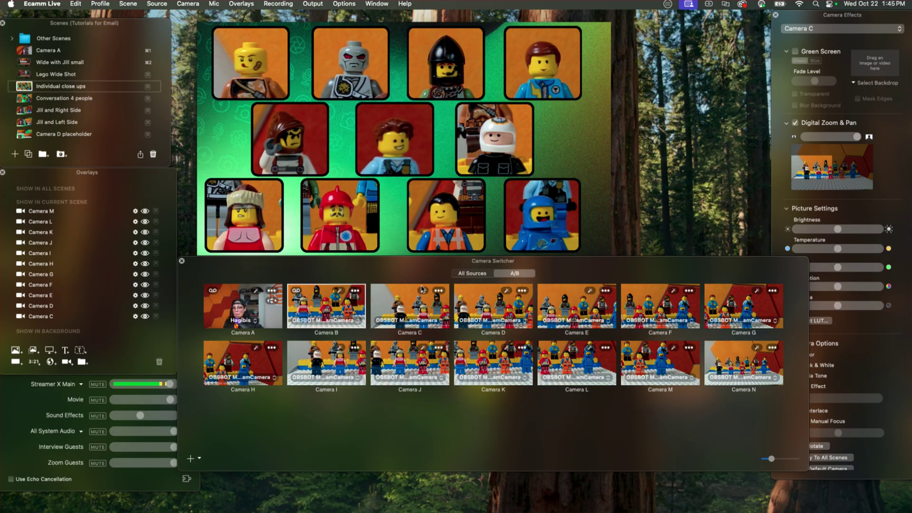
pyautogui.click(406, 304)
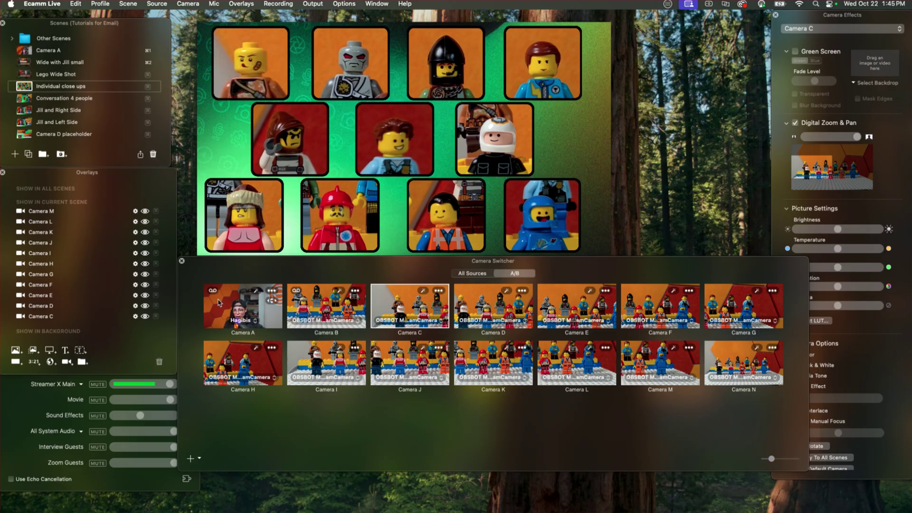
pyautogui.click(422, 291)
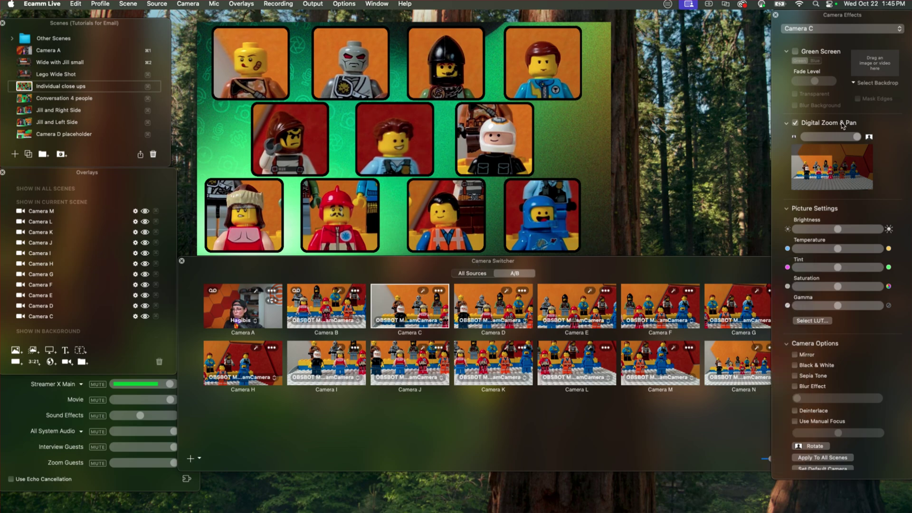
# Slightly widen the top-left Camera C close-up tile
pyautogui.moveTo(275, 69)
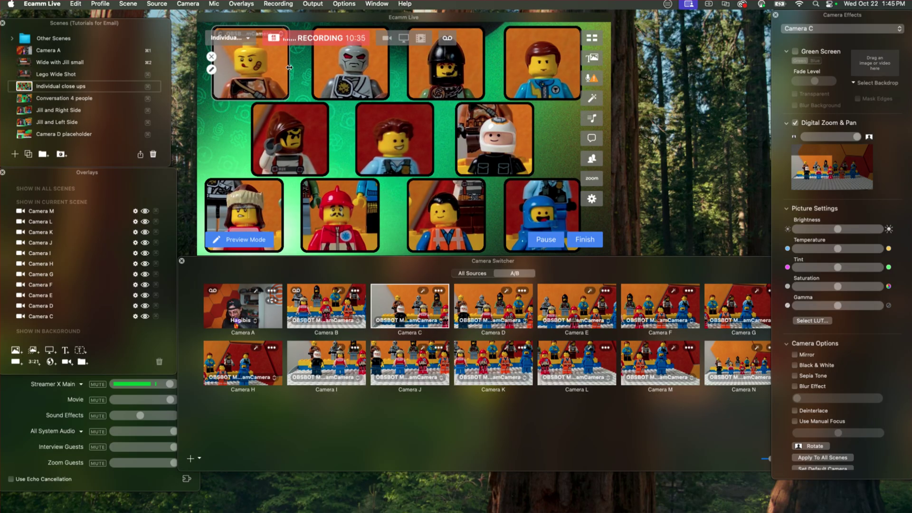
pyautogui.click(289, 68)
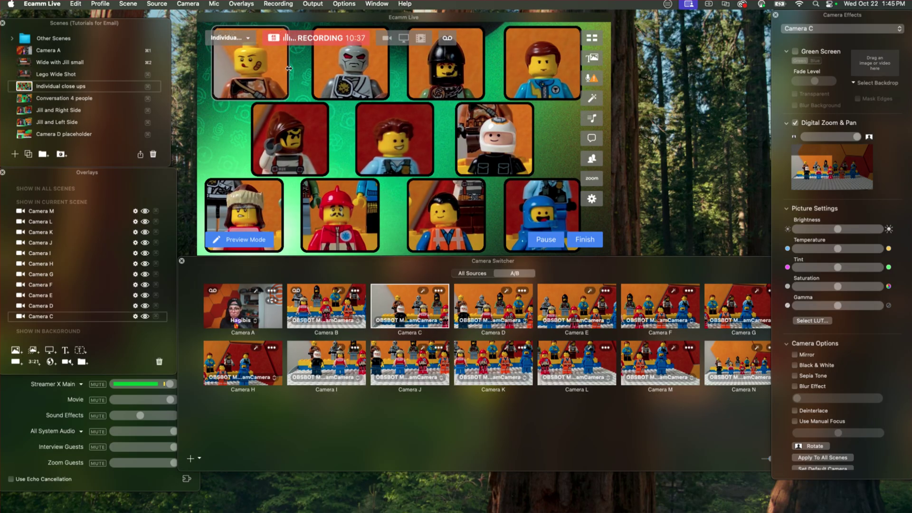
pyautogui.moveTo(288, 68); pyautogui.dragTo(287, 70)
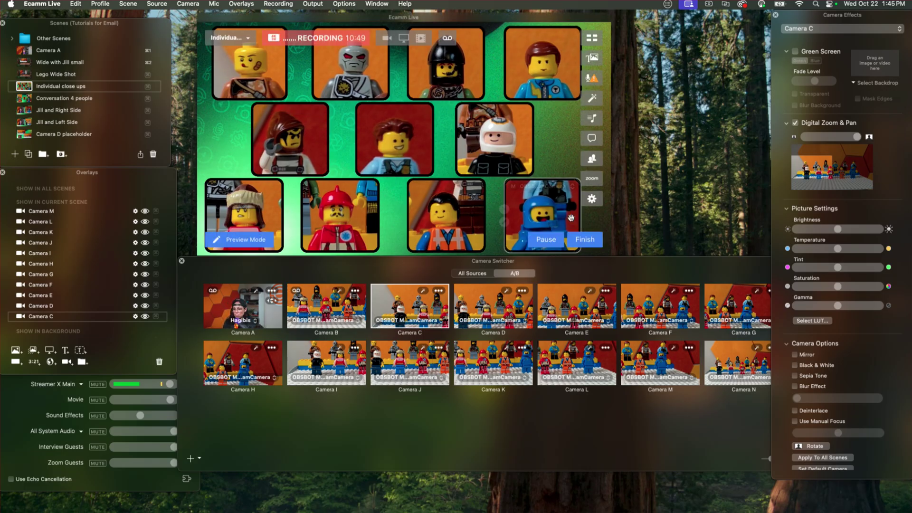
# Zoom Camera M out slightly and pan its tile onto the blue spaceman minifigure
pyautogui.click(542, 216)
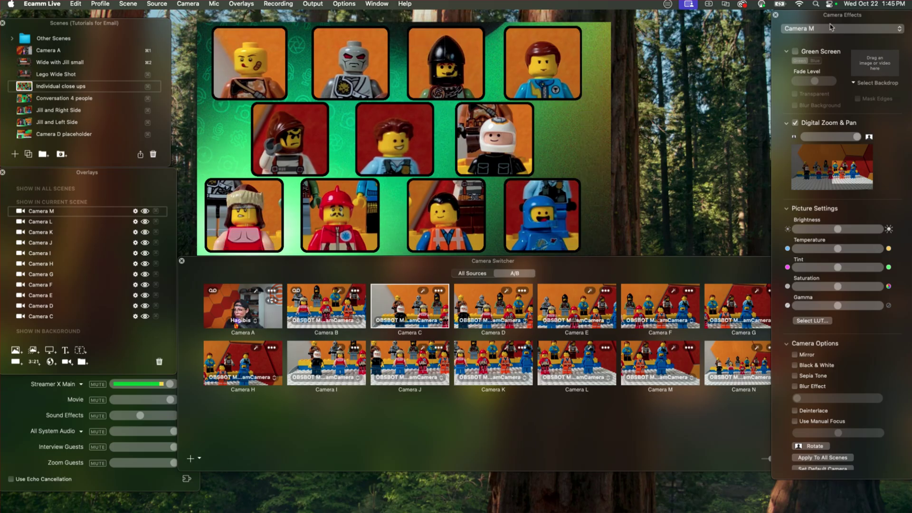
pyautogui.click(830, 28)
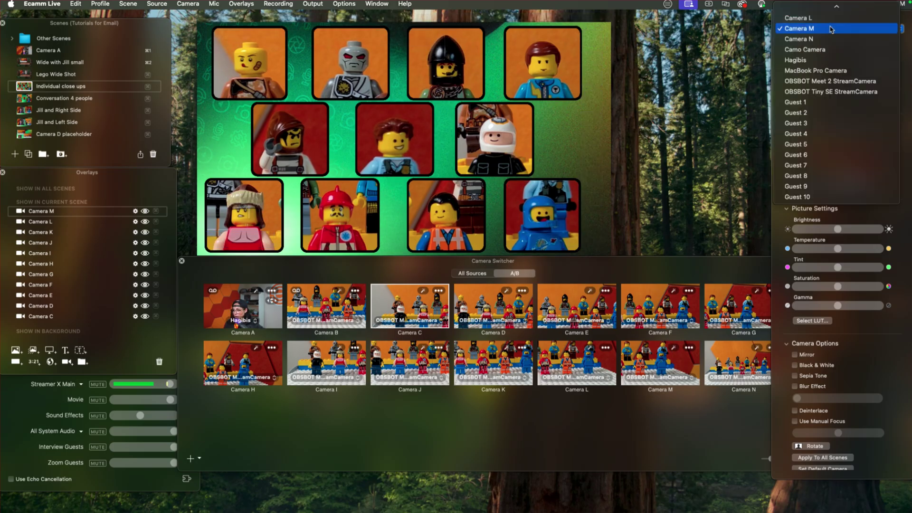
pyautogui.click(830, 29)
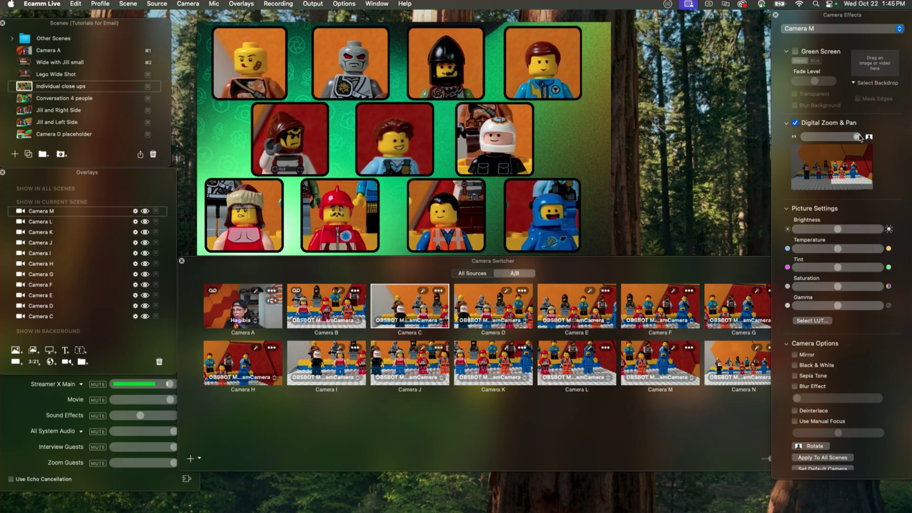
pyautogui.moveTo(859, 138)
pyautogui.mouseDown()
pyautogui.moveTo(844, 139)
pyautogui.moveTo(858, 140)
pyautogui.mouseUp()
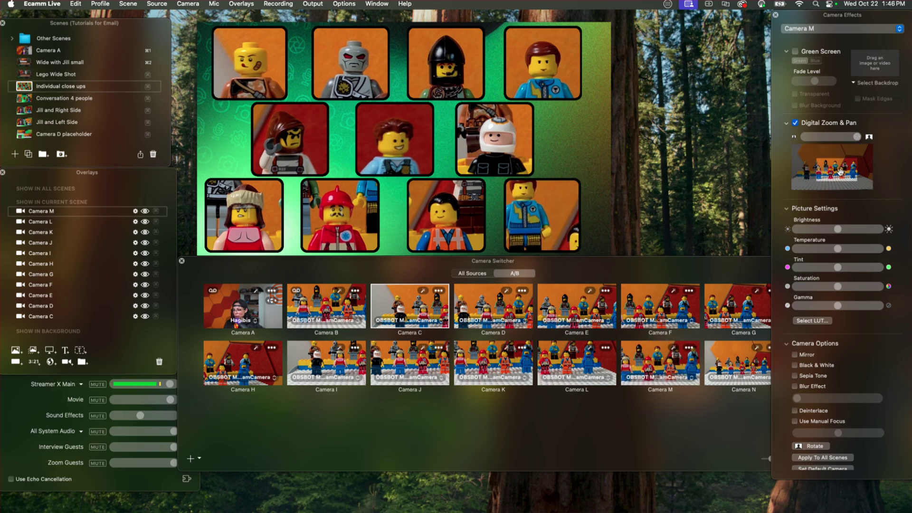
pyautogui.moveTo(839, 172); pyautogui.dragTo(860, 176)
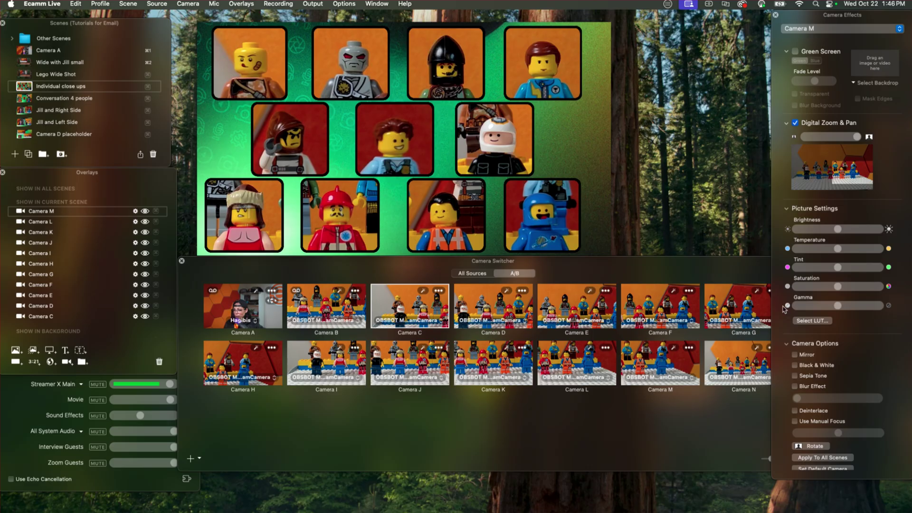
pyautogui.click(668, 361)
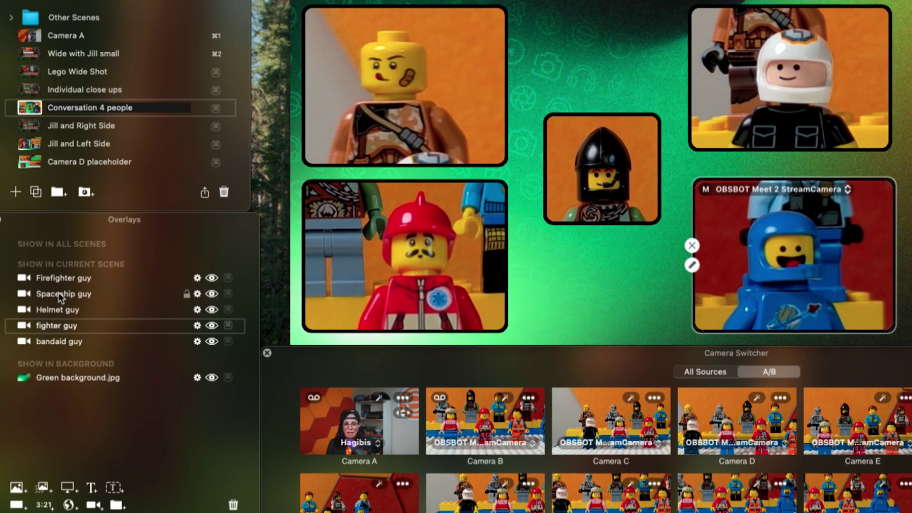
# Hide and reshow the green background and the bandaid guy close-up tile
pyautogui.click(212, 378)
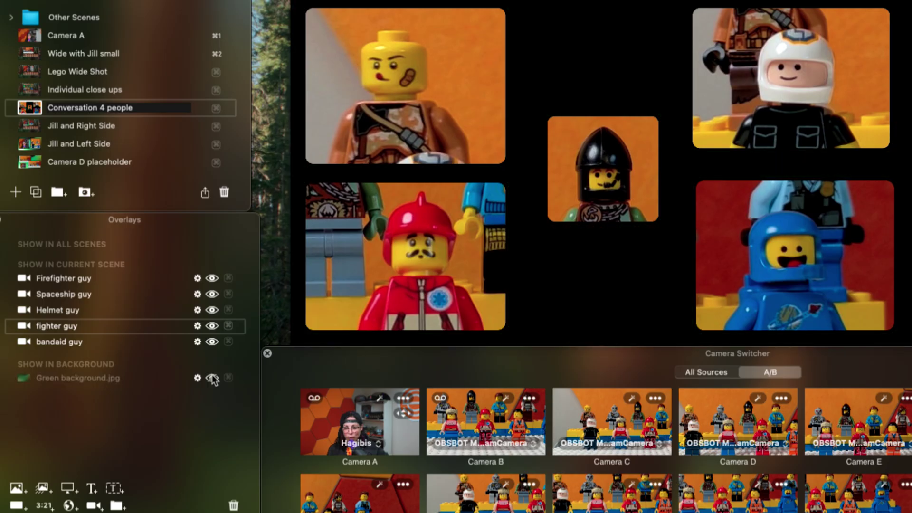
pyautogui.click(211, 377)
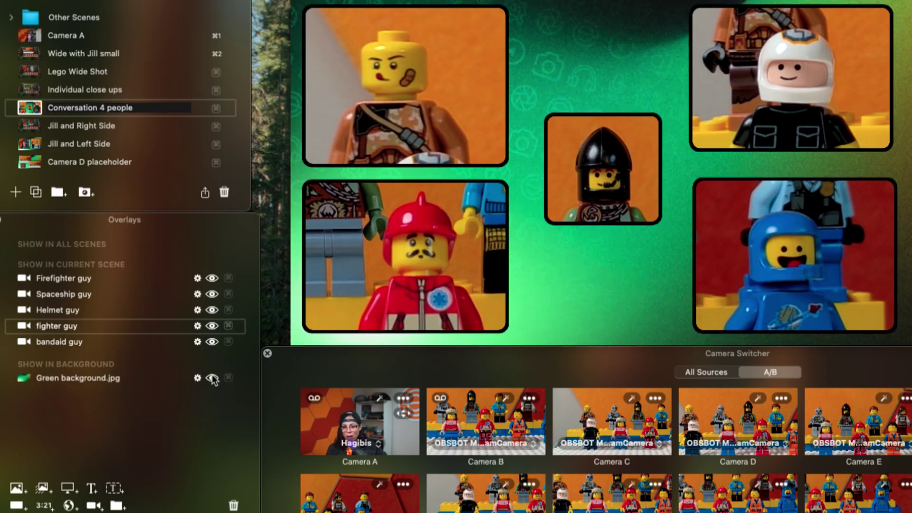
pyautogui.moveTo(377, 203)
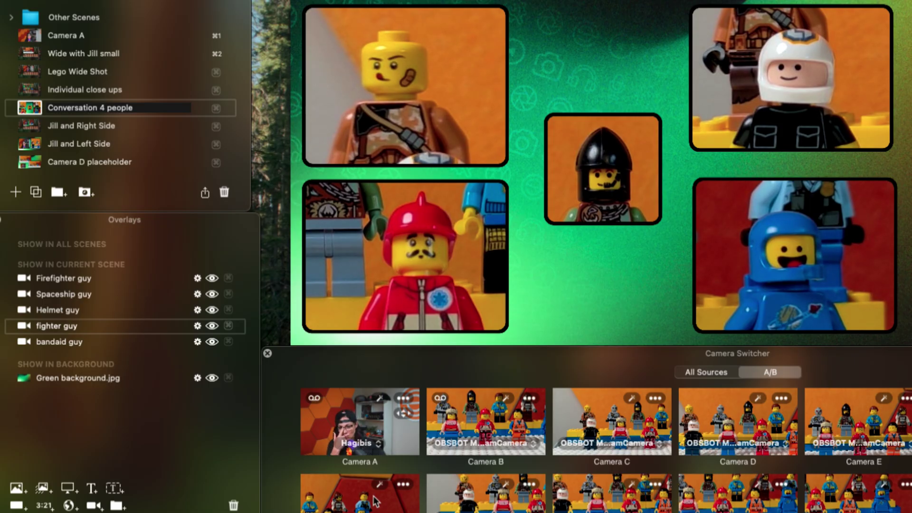
pyautogui.click(84, 343)
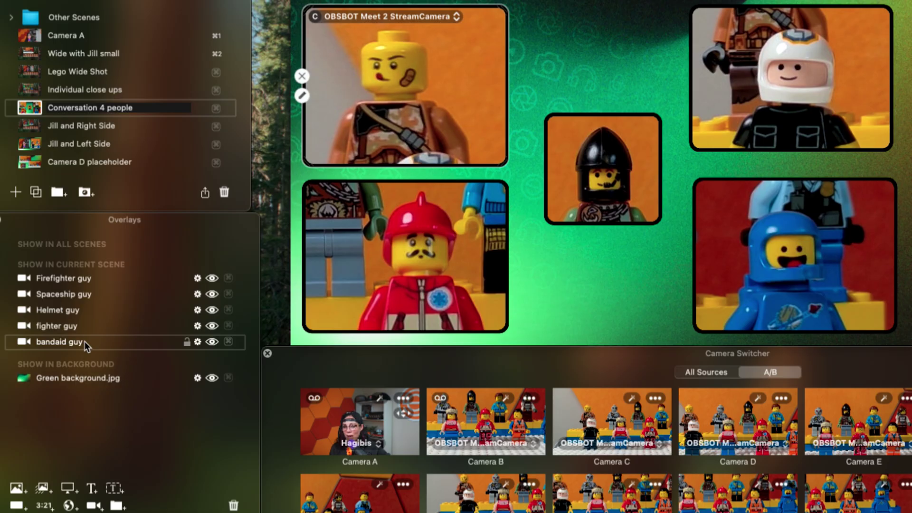
pyautogui.click(211, 342)
pyautogui.click(210, 342)
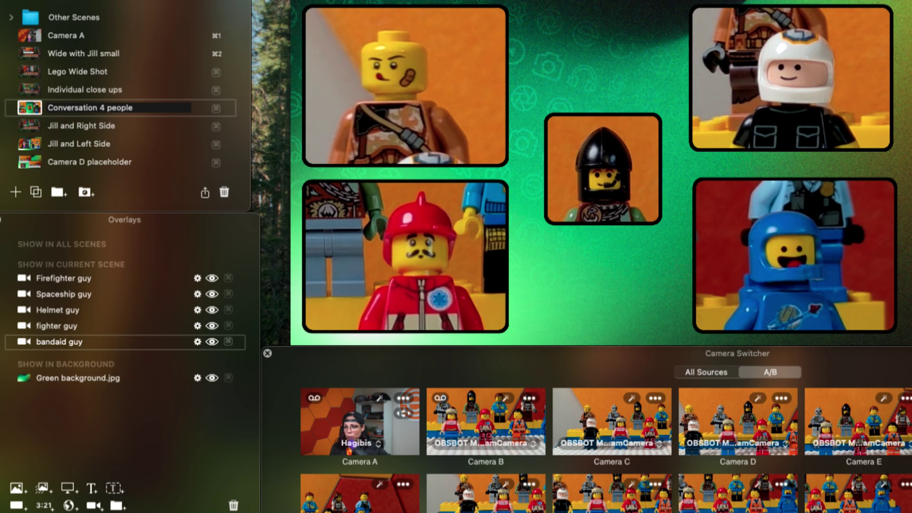
pyautogui.moveTo(83, 343)
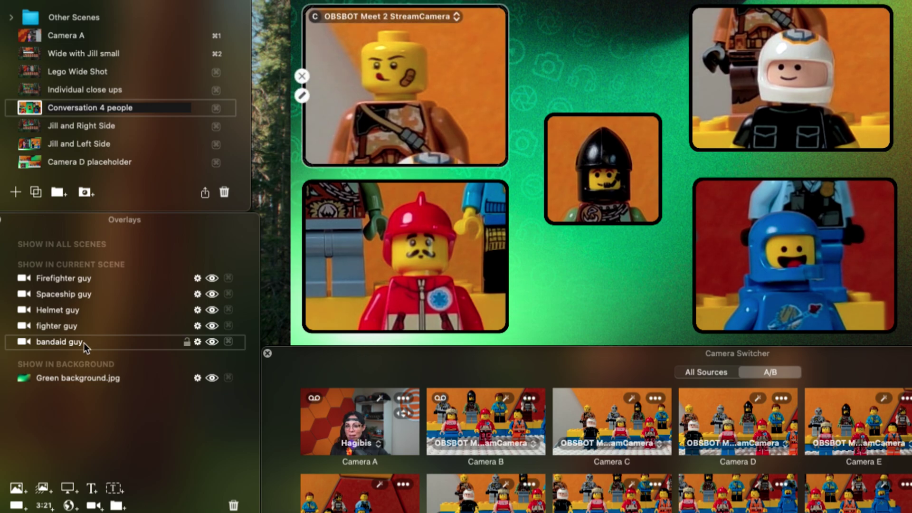
pyautogui.click(211, 342)
pyautogui.click(212, 342)
# Hide and reshow the fighter, Helmet, Spaceship and Firefighter guy tiles
pyautogui.click(212, 325)
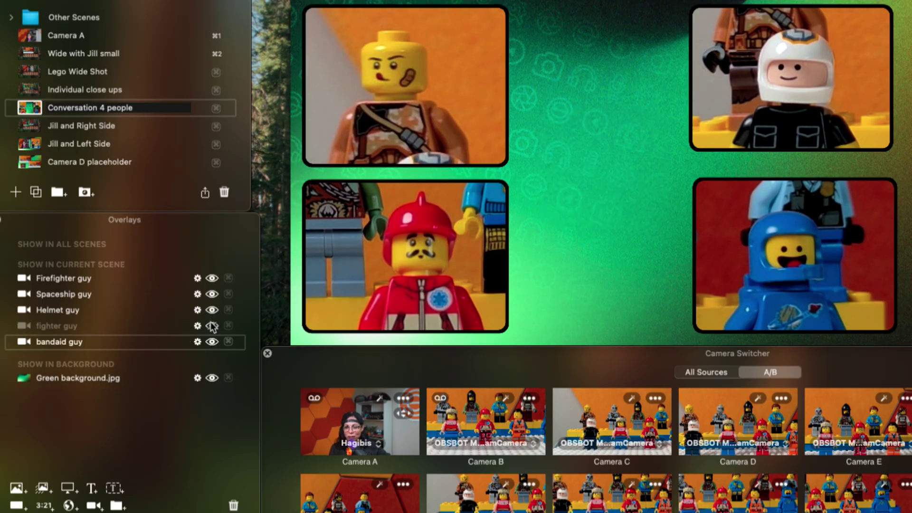
pyautogui.click(211, 325)
pyautogui.click(212, 310)
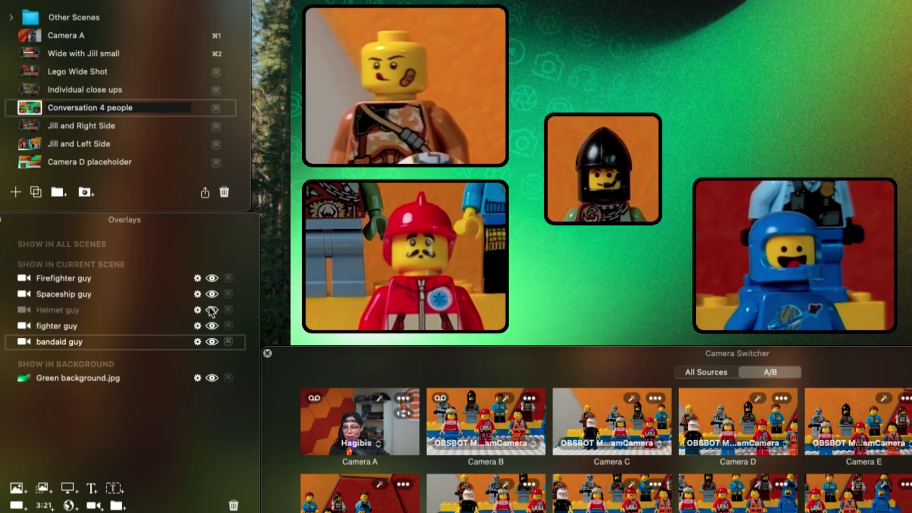
pyautogui.click(212, 310)
pyautogui.click(211, 294)
pyautogui.click(212, 293)
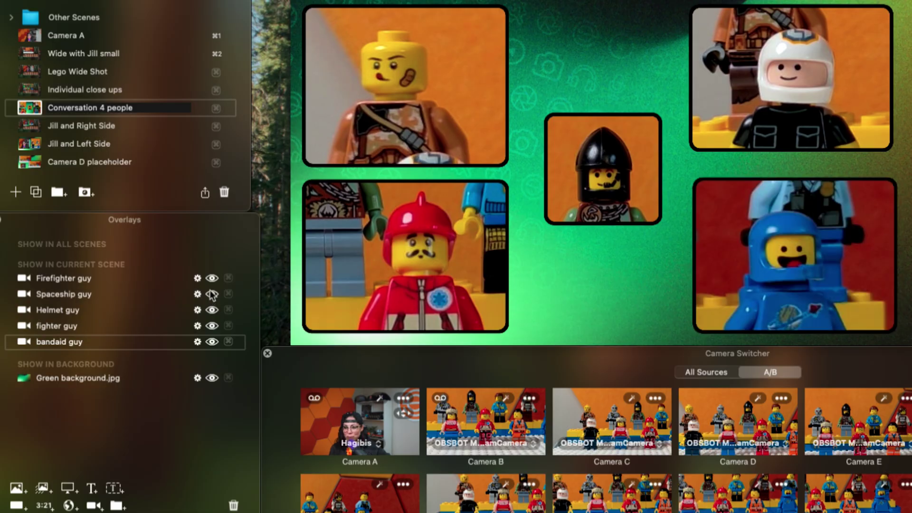
pyautogui.click(212, 278)
pyautogui.click(212, 279)
pyautogui.moveTo(90, 284)
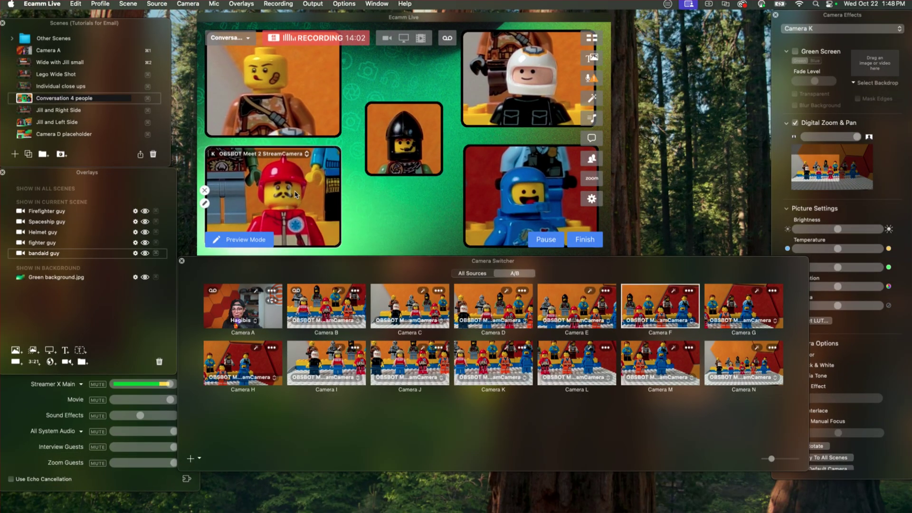
# On the Firefighter guy tile, trial Black & White and Blur, then zoom out wider
pyautogui.click(295, 193)
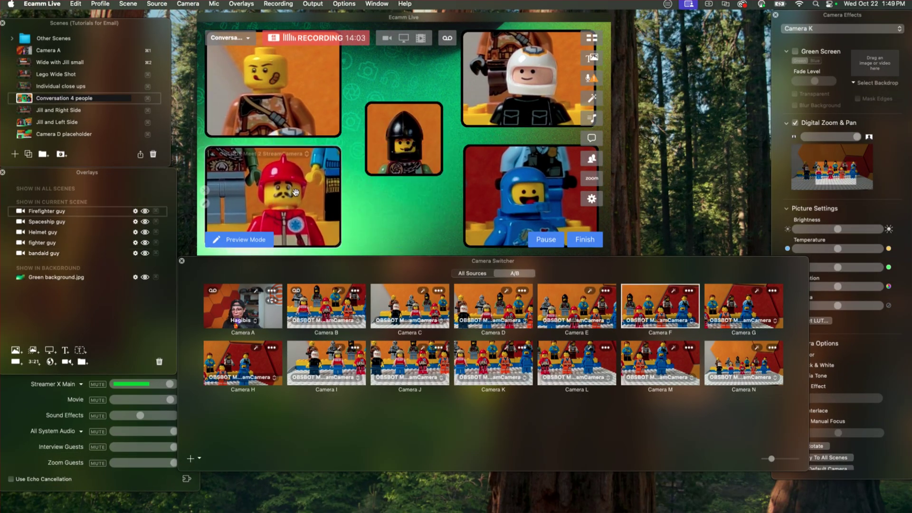
pyautogui.click(895, 170)
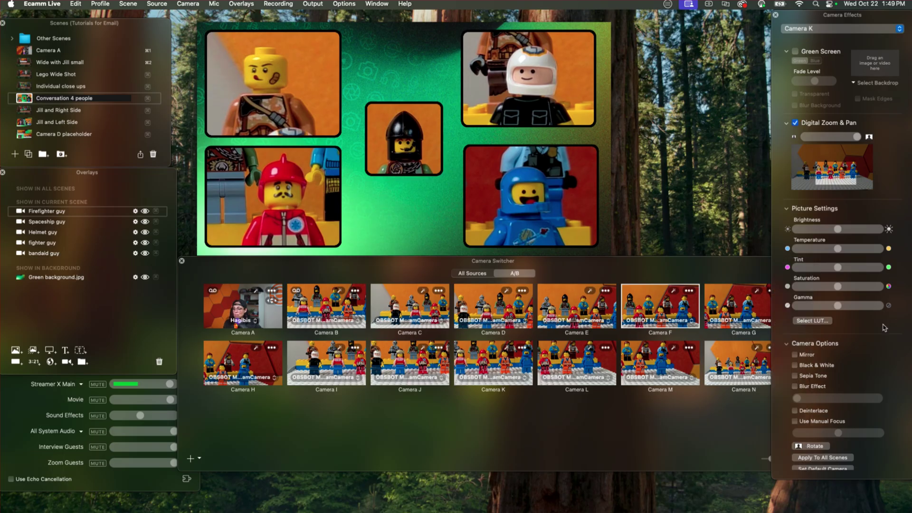
pyautogui.click(794, 366)
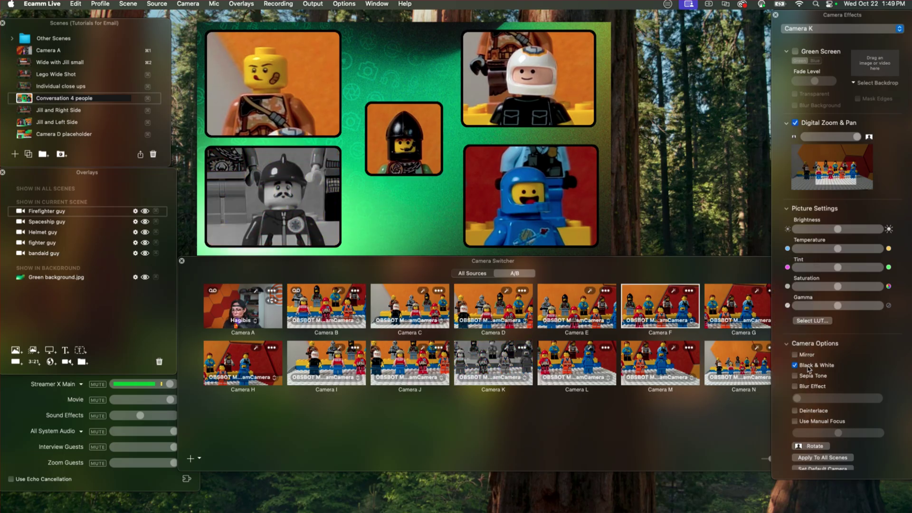
pyautogui.click(809, 365)
pyautogui.click(809, 387)
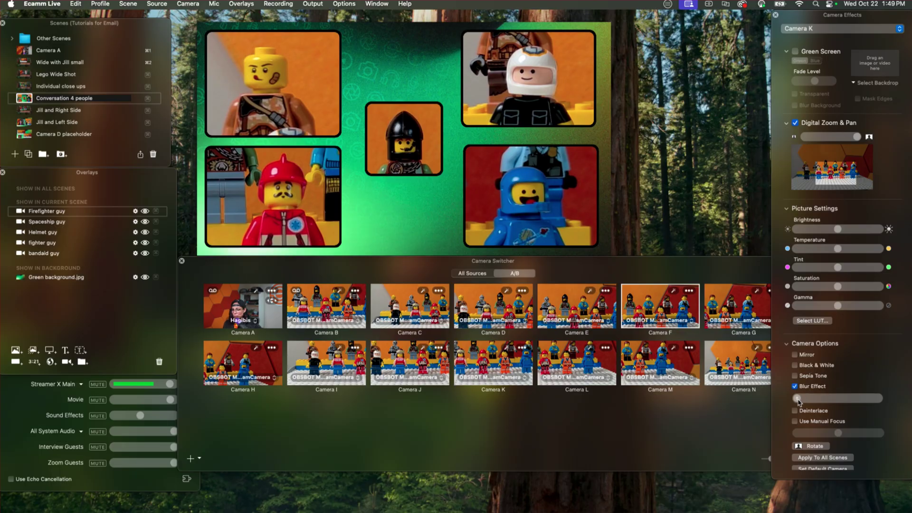
pyautogui.moveTo(798, 400)
pyautogui.mouseDown()
pyautogui.moveTo(835, 399)
pyautogui.moveTo(786, 401)
pyautogui.mouseUp()
pyautogui.click(795, 387)
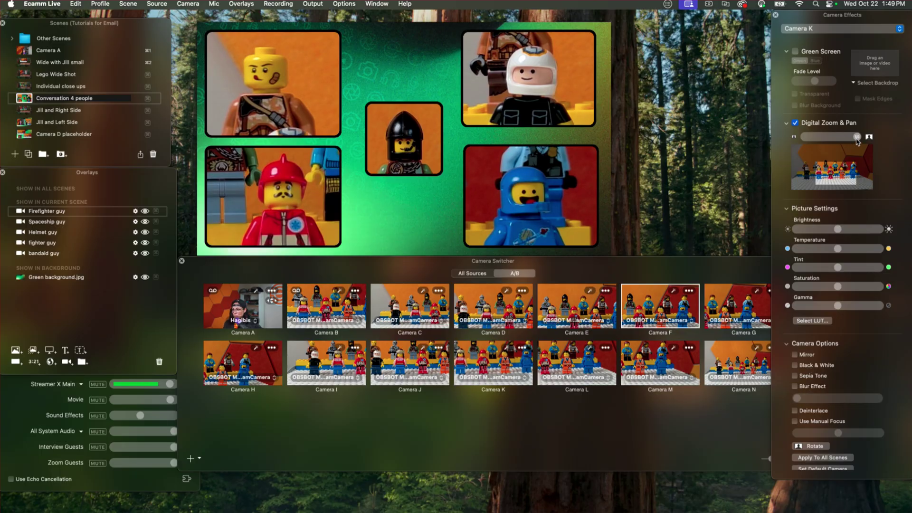
pyautogui.moveTo(857, 138); pyautogui.dragTo(839, 141)
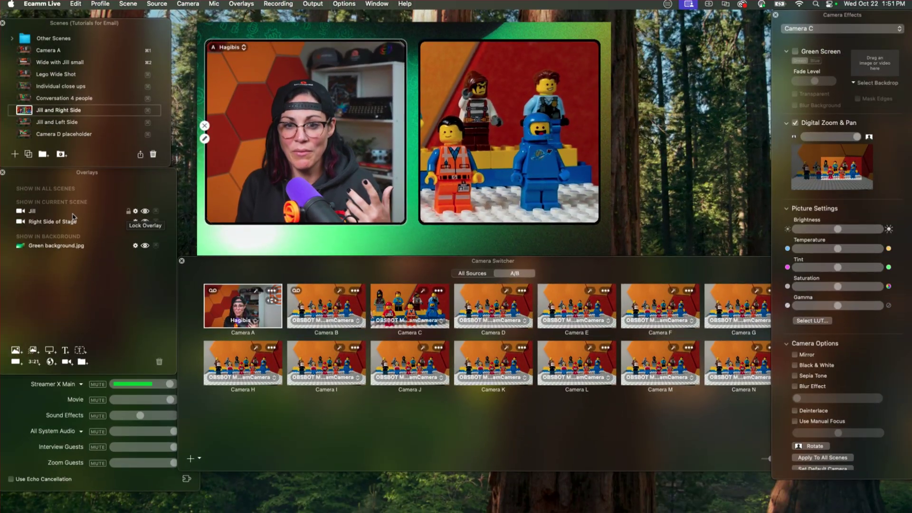
# Hide and reshow the host's camera overlay in the scene
pyautogui.click(139, 215)
pyautogui.click(145, 212)
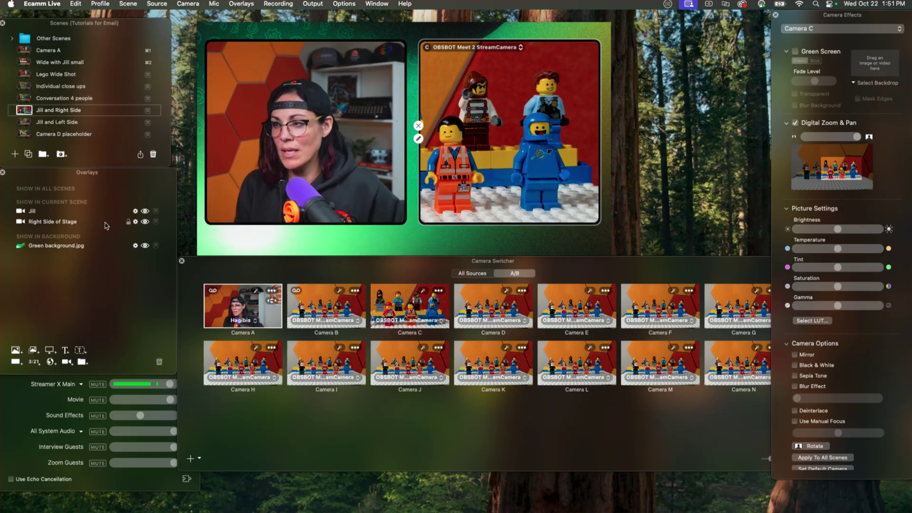
pyautogui.moveTo(433, 158)
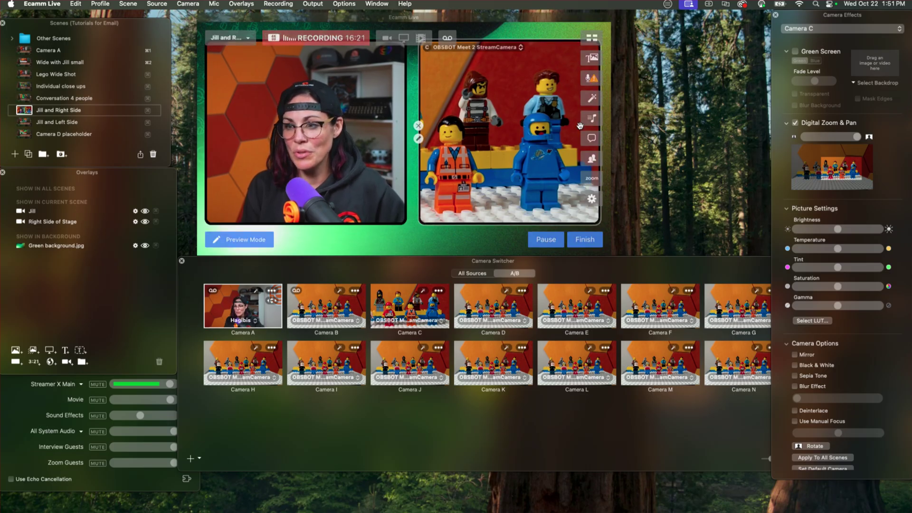
pyautogui.moveTo(327, 137)
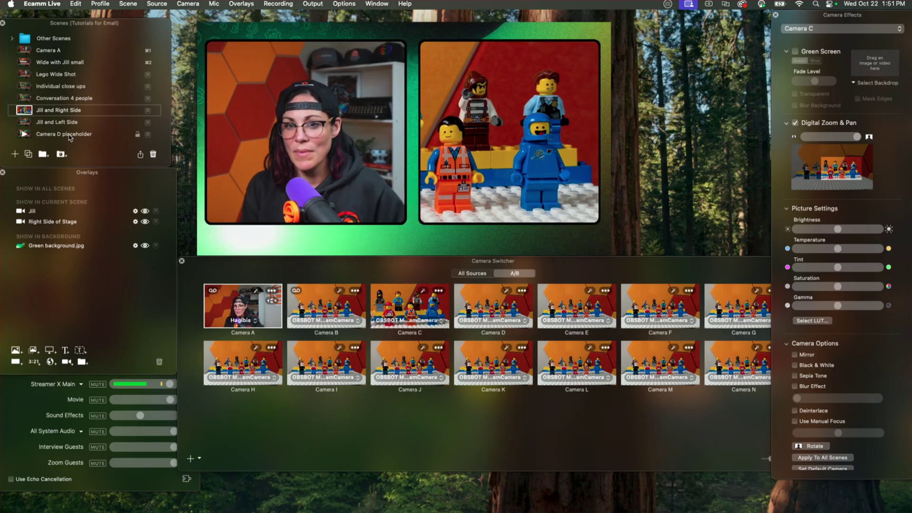
# Try the left-side and right-side stage scenes, ending on the Camera D placeholder scene
pyautogui.click(24, 122)
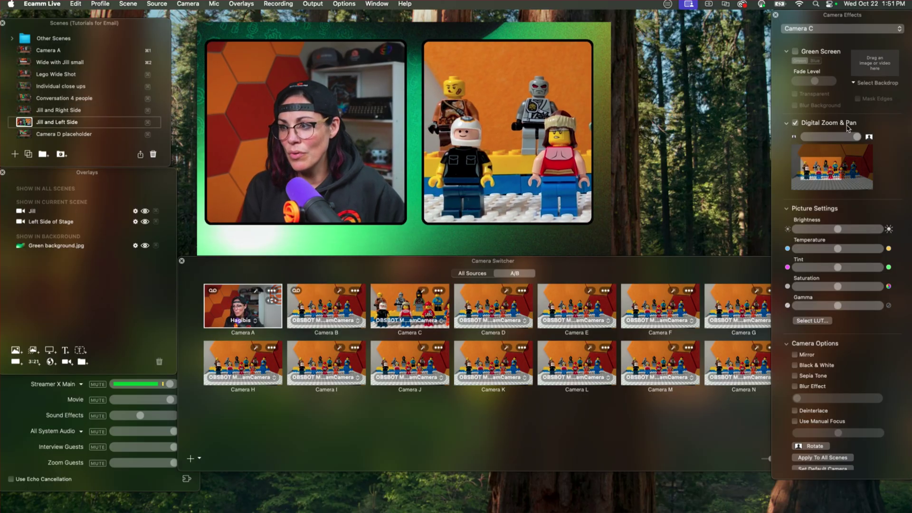
pyautogui.moveTo(551, 109)
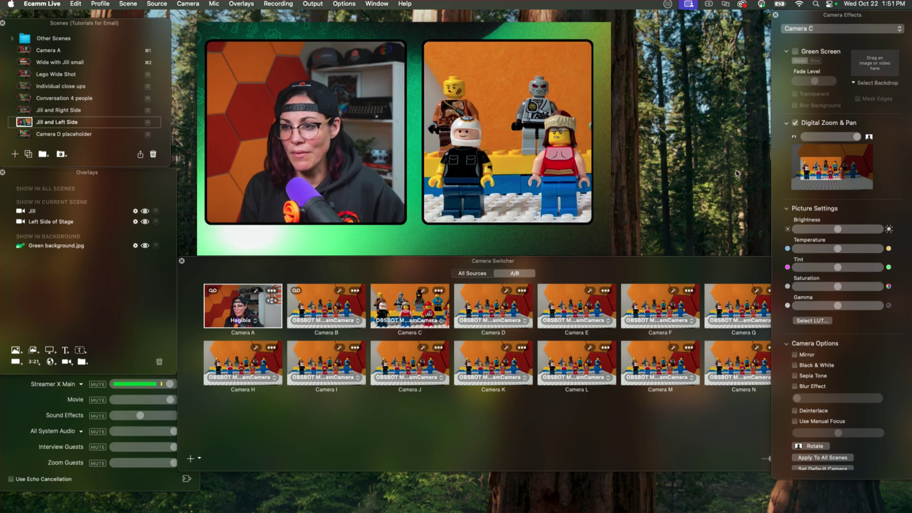
pyautogui.click(24, 110)
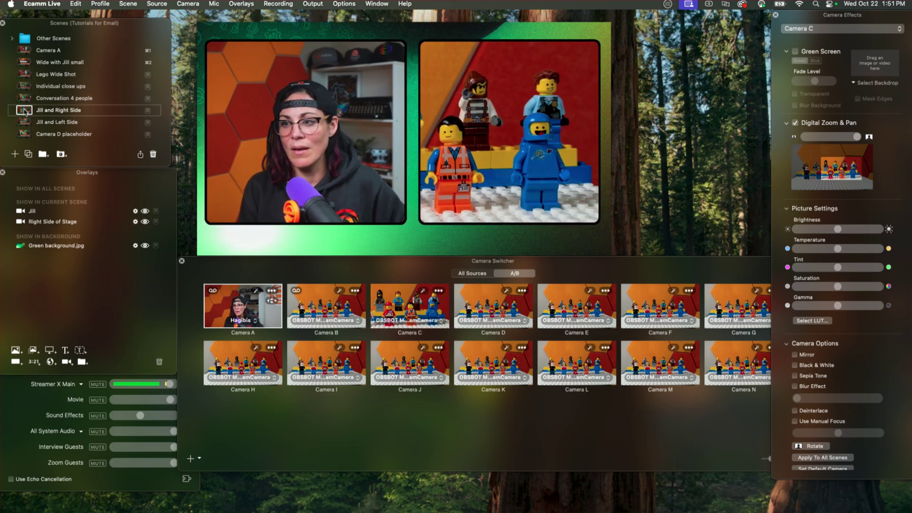
pyautogui.press('Down')
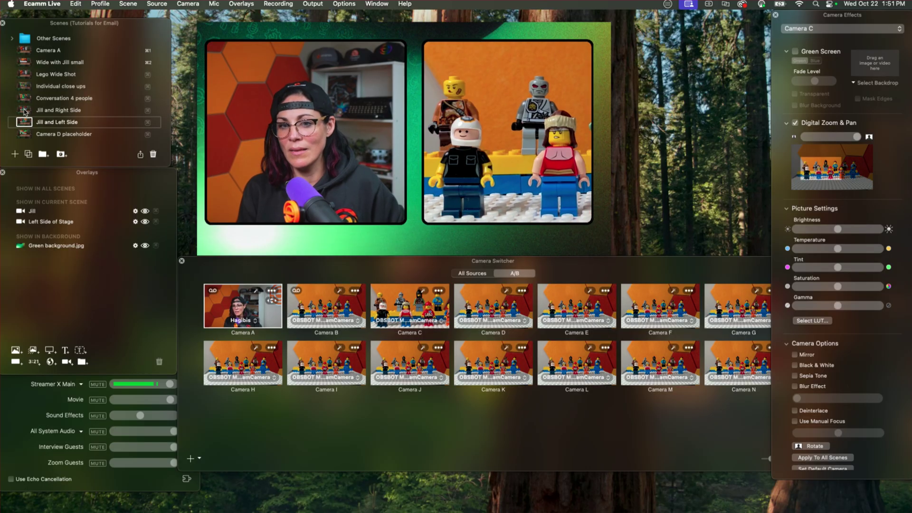
pyautogui.press('Down')
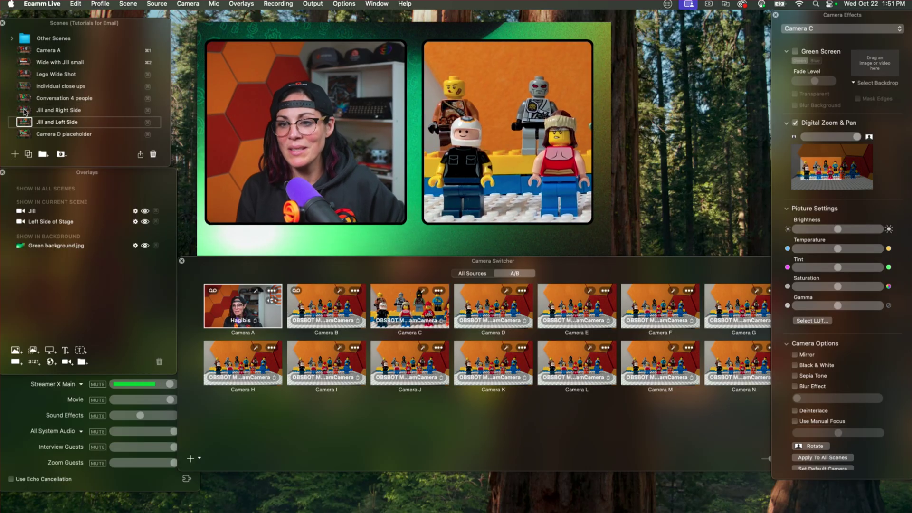
pyautogui.click(25, 111)
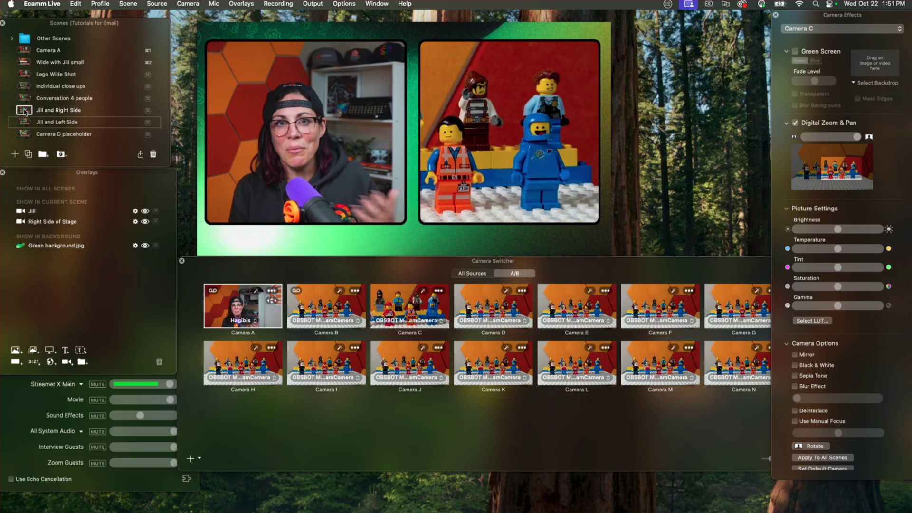
pyautogui.press('Down')
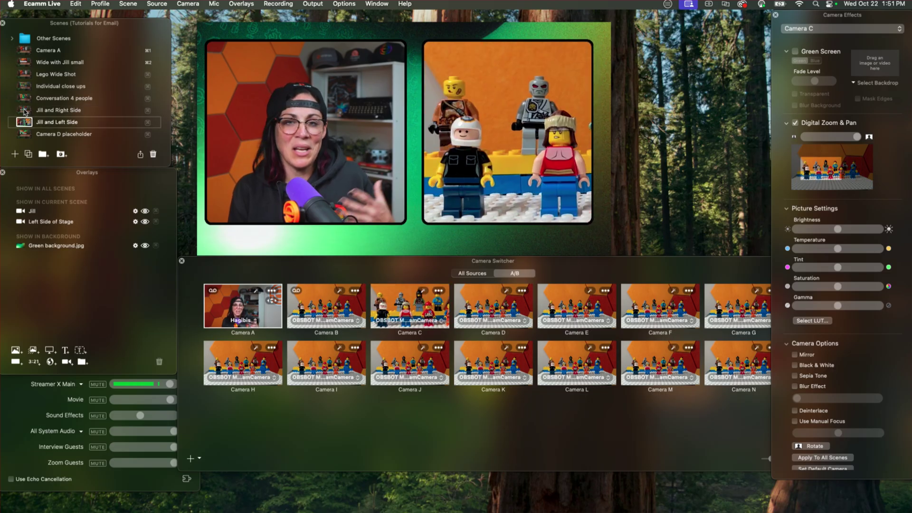
pyautogui.press('Down')
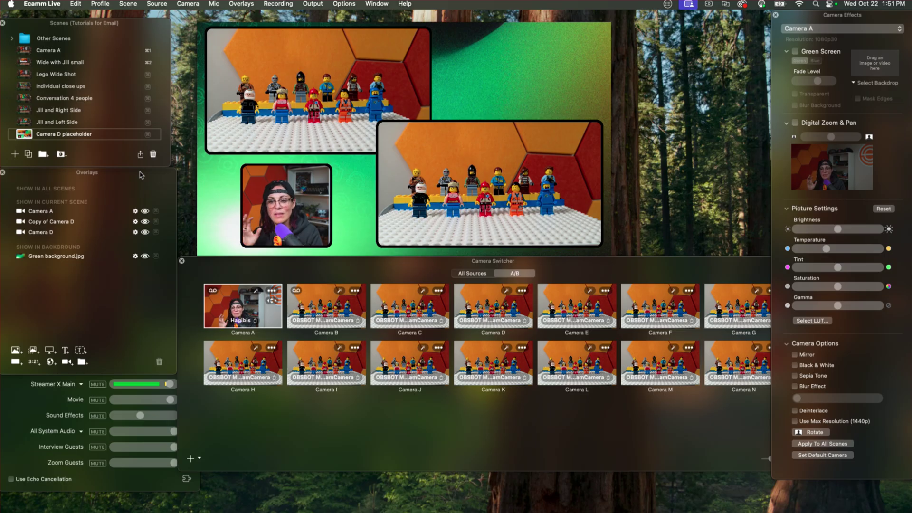
# Start renaming the Camera A overlay, then select the Copy of Camera D and Camera D overlays
pyautogui.click(51, 212)
pyautogui.click(51, 212)
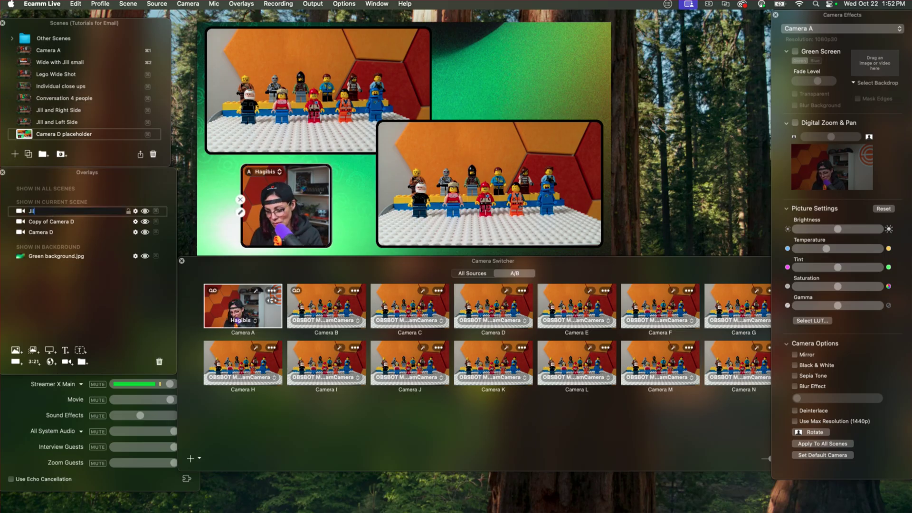
pyautogui.click(59, 221)
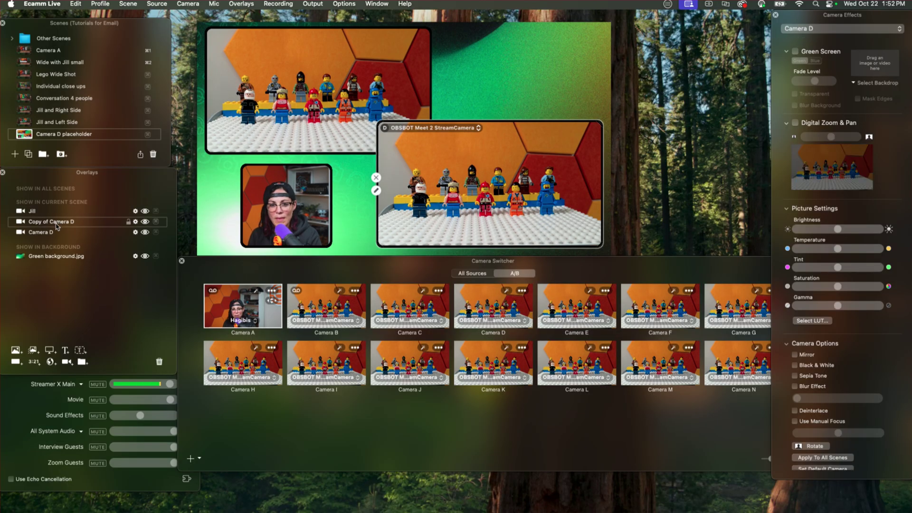
pyautogui.click(51, 233)
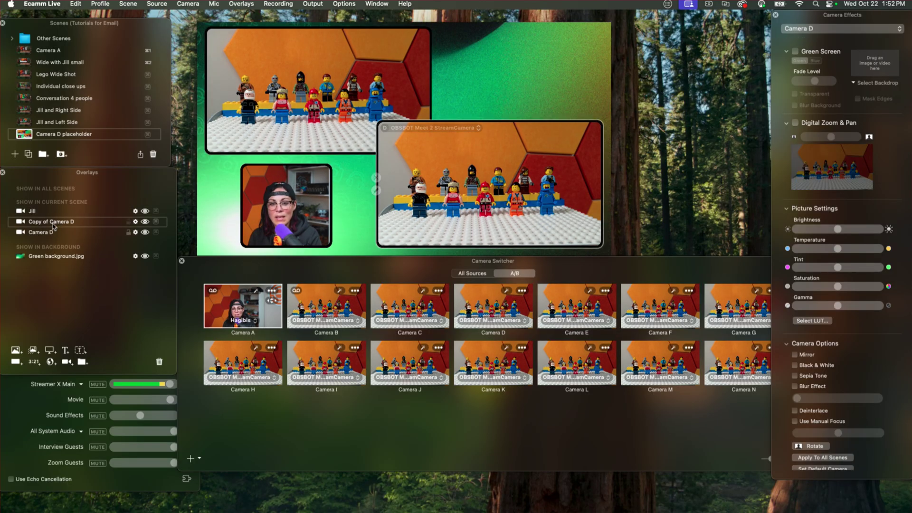
# Shrink the top-left Lego tile into a narrow short box and narrow the large tile into a portrait box
pyautogui.moveTo(356, 64)
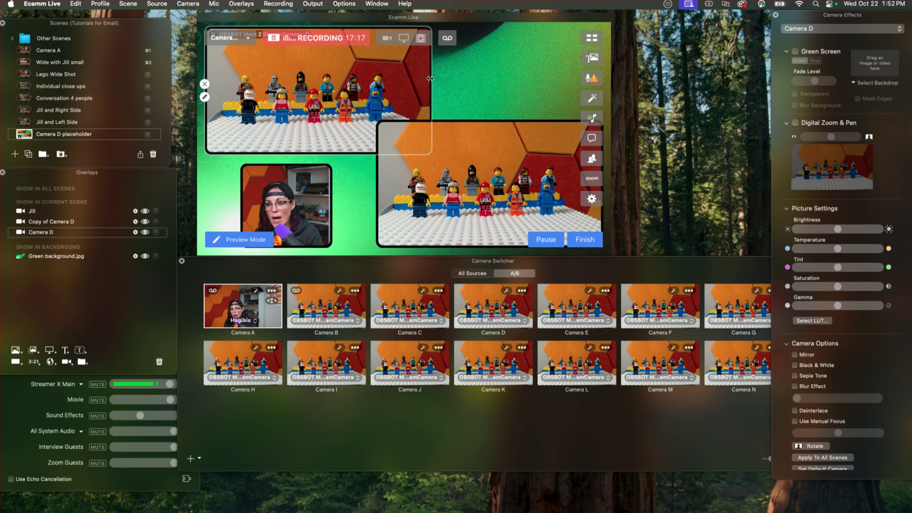
pyautogui.moveTo(430, 78); pyautogui.dragTo(397, 82)
pyautogui.moveTo(340, 153); pyautogui.dragTo(340, 128)
pyautogui.moveTo(206, 110); pyautogui.dragTo(226, 109)
pyautogui.moveTo(396, 84); pyautogui.dragTo(315, 83)
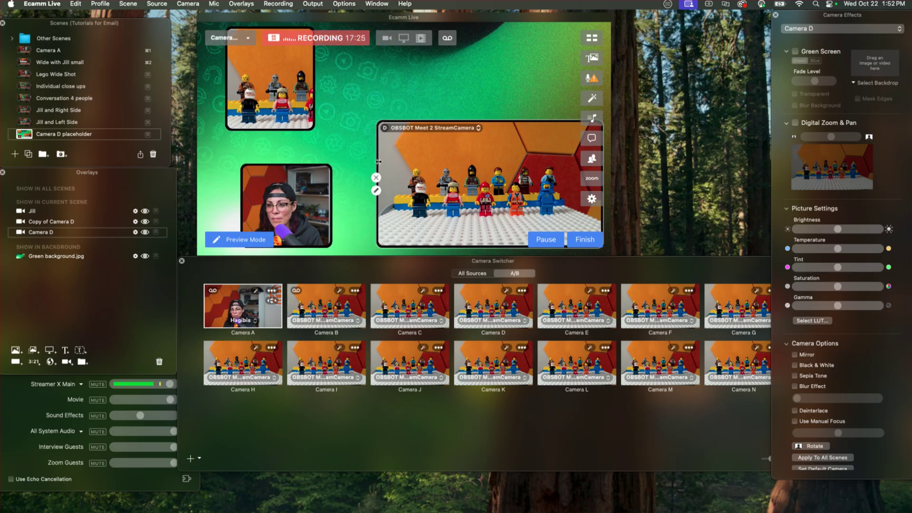
pyautogui.moveTo(379, 162); pyautogui.dragTo(489, 162)
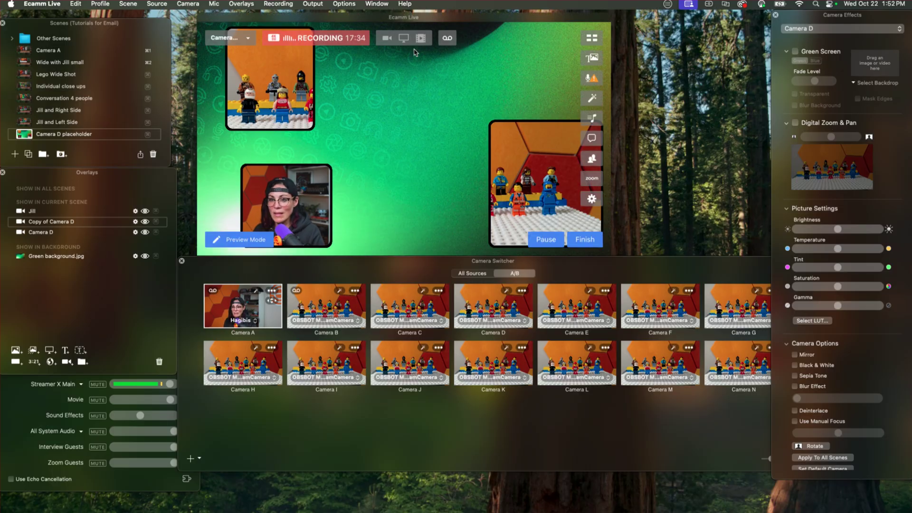
# Enable Digital Zoom & Pan on Camera D and raise the zoom to frame a few minifigures
pyautogui.click(271, 78)
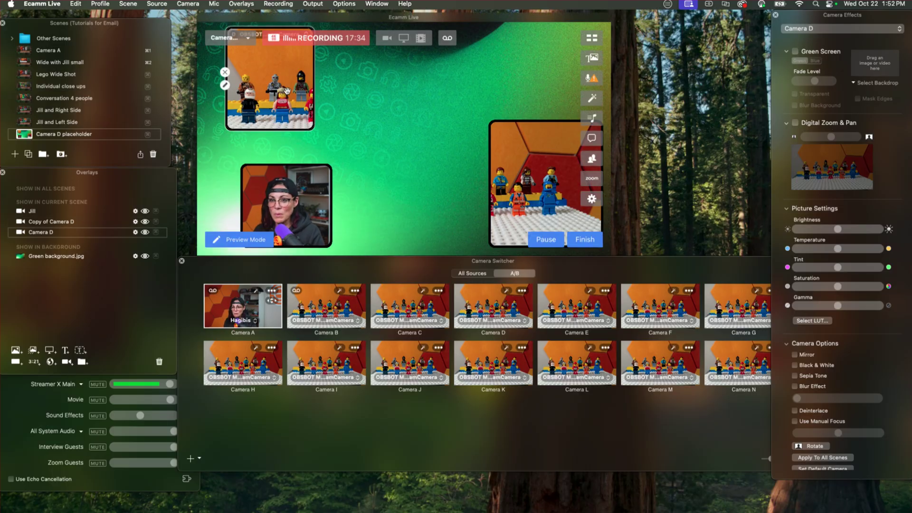
pyautogui.click(795, 122)
pyautogui.moveTo(834, 138); pyautogui.dragTo(850, 160)
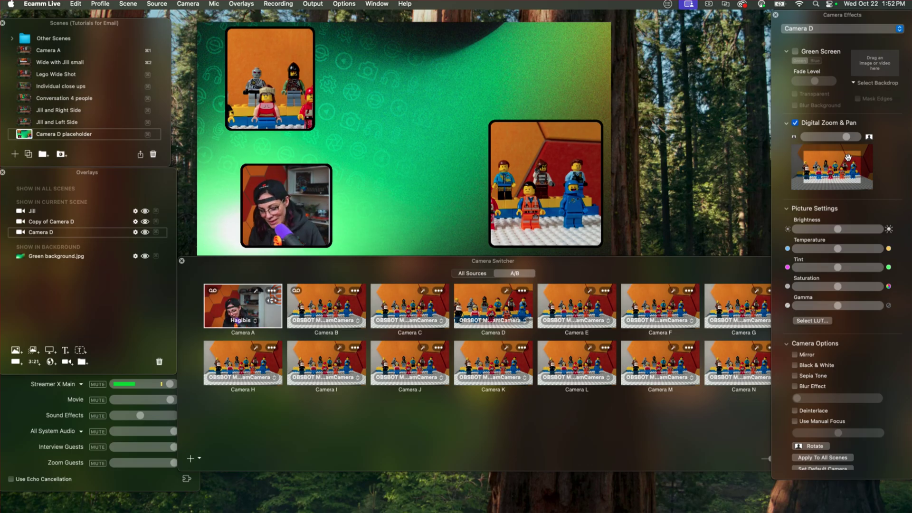
# Switch the output to the Camera A scene with ⌘1 and mute system audio with ⌘⇧M
pyautogui.press('super+1')
pyautogui.press('super+shift+m')
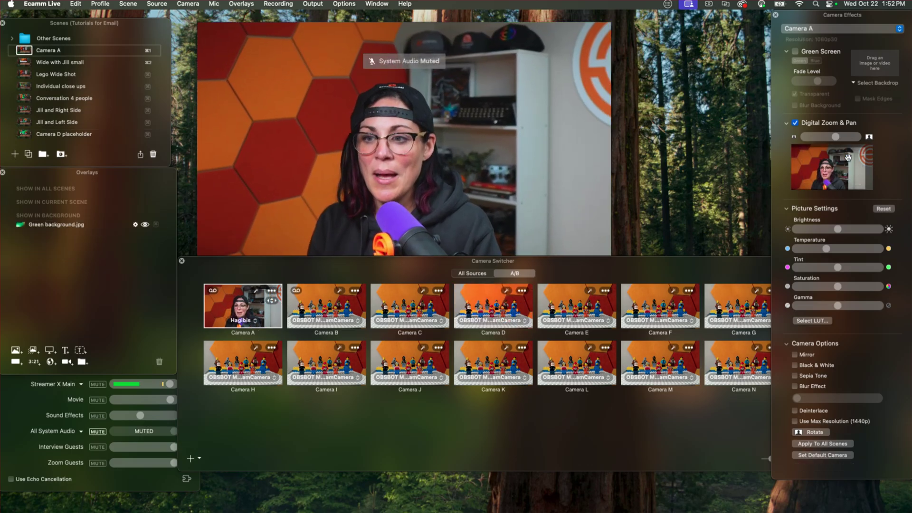